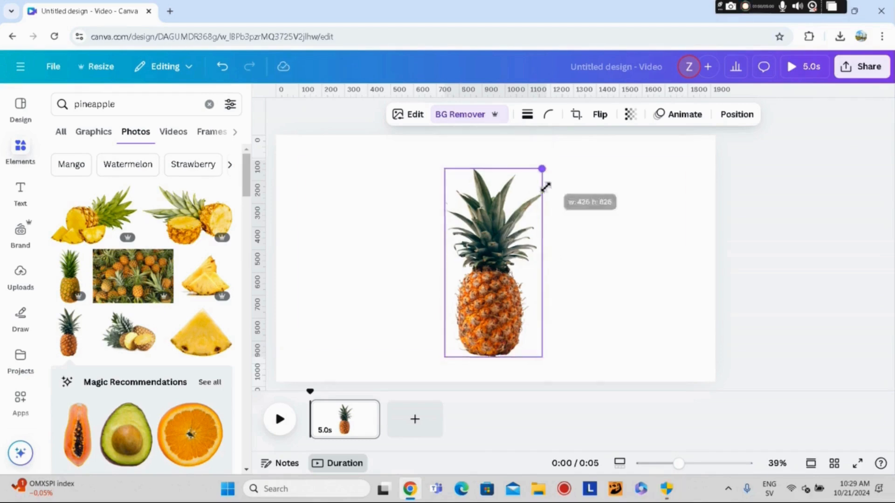
Step: Place the reduced pineapple in the page's upper-left area and add the single whole apple photo from a search for "Green apple"
{"action": "left_click_drag", "start_coordinate": [469, 342], "coordinate": [406, 252]}
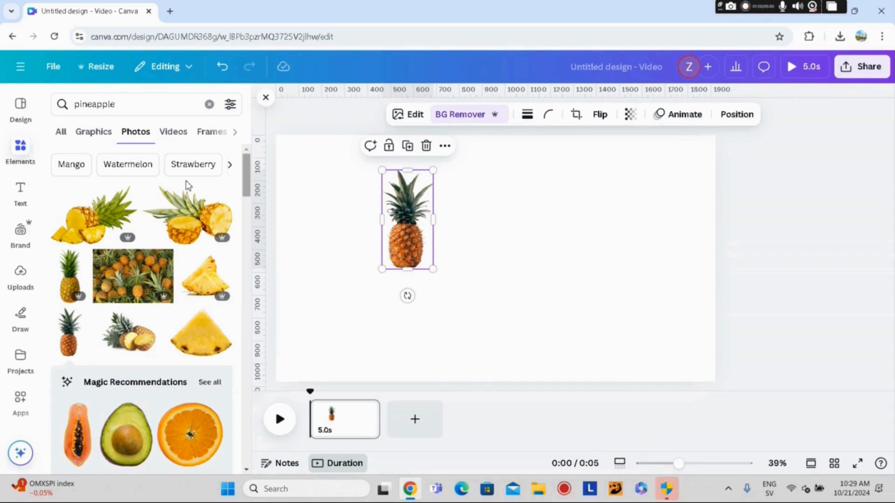
{"action": "left_click", "coordinate": [144, 104]}
{"action": "key", "text": "ctrl+a"}
{"action": "key", "text": "BackSpace"}
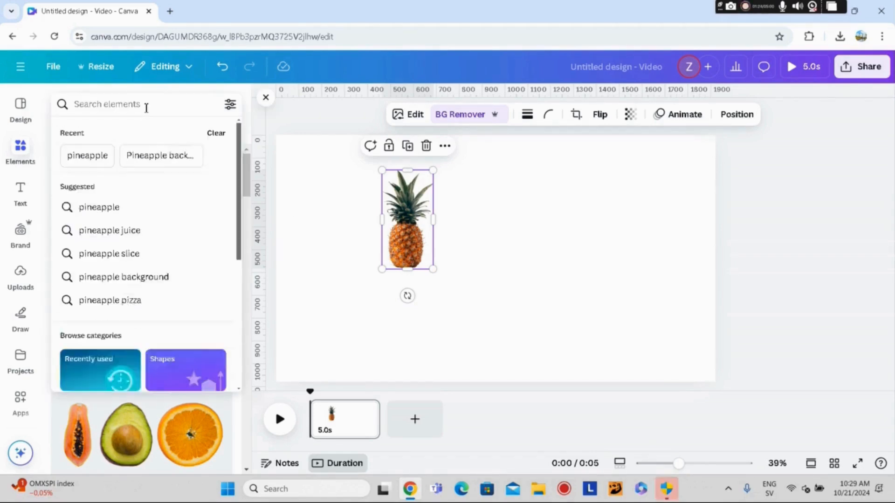
{"action": "type", "text": "gree"}
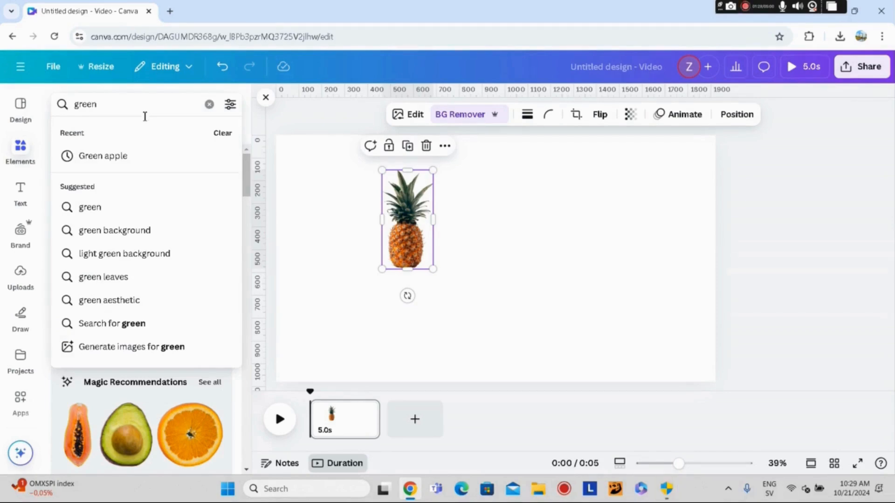
{"action": "type", "text": "n"}
{"action": "left_click", "coordinate": [116, 154]}
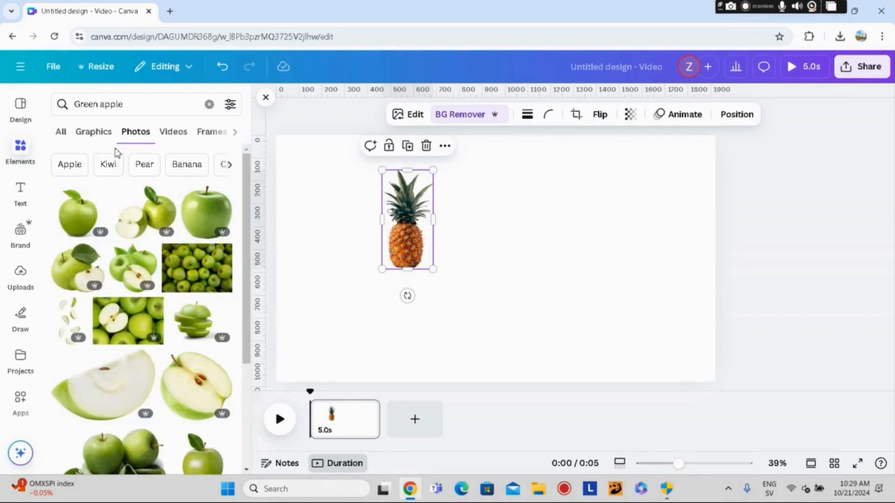
{"action": "left_click", "coordinate": [80, 209]}
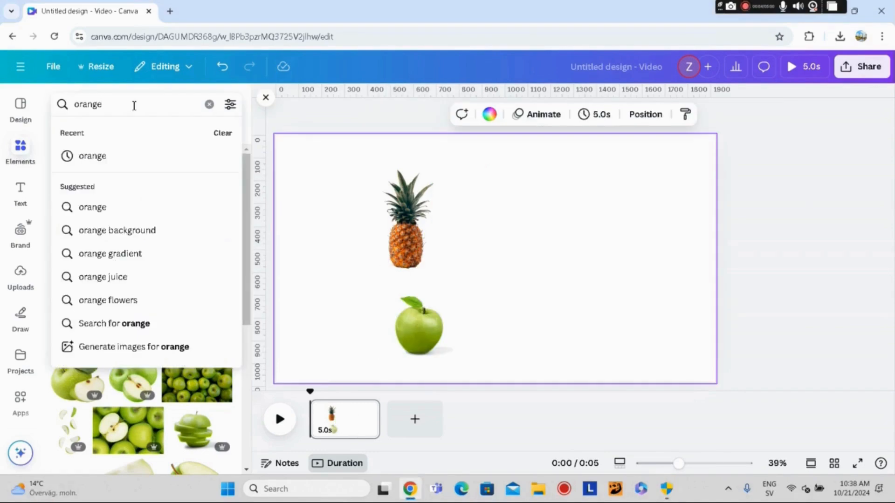
Step: Search photos for "orange" and add the single whole orange, reduced in size and with its background removed
{"action": "key", "text": "Return"}
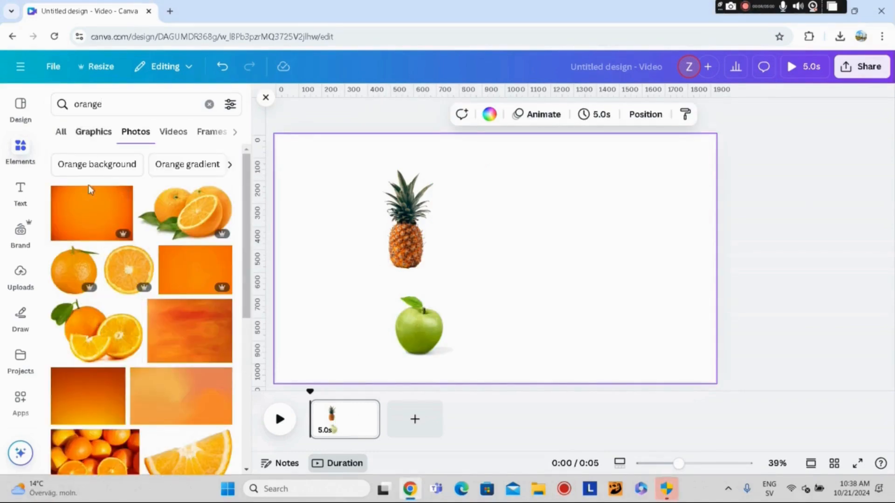
{"action": "left_click", "coordinate": [74, 269]}
{"action": "left_click", "coordinate": [438, 114]}
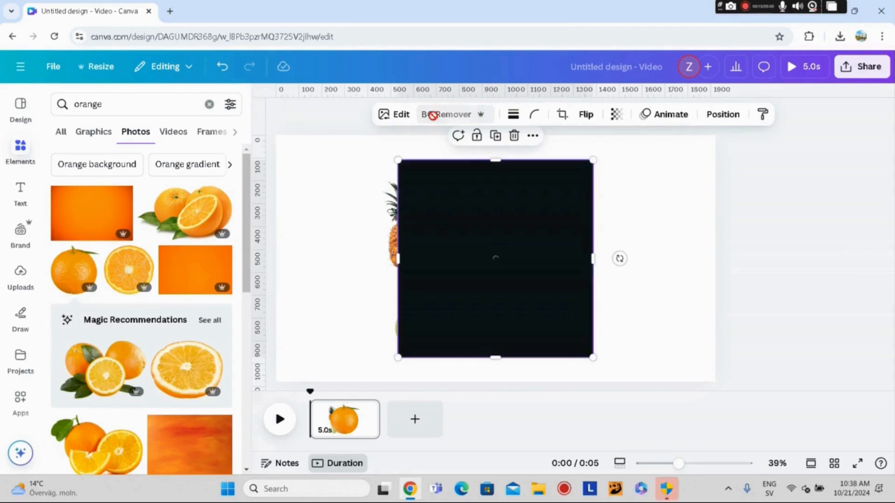
{"action": "left_click_drag", "start_coordinate": [398, 160], "coordinate": [491, 254]}
{"action": "left_click_drag", "start_coordinate": [247, 231], "coordinate": [260, 420]}
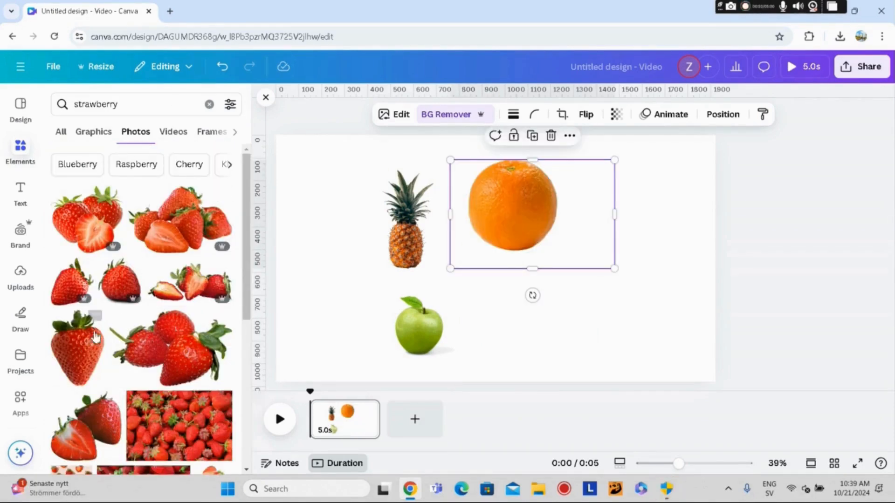
Step: Add the single upright strawberry photo with its background removed, shrunk and placed in the page's lower-right area
{"action": "left_click", "coordinate": [86, 348]}
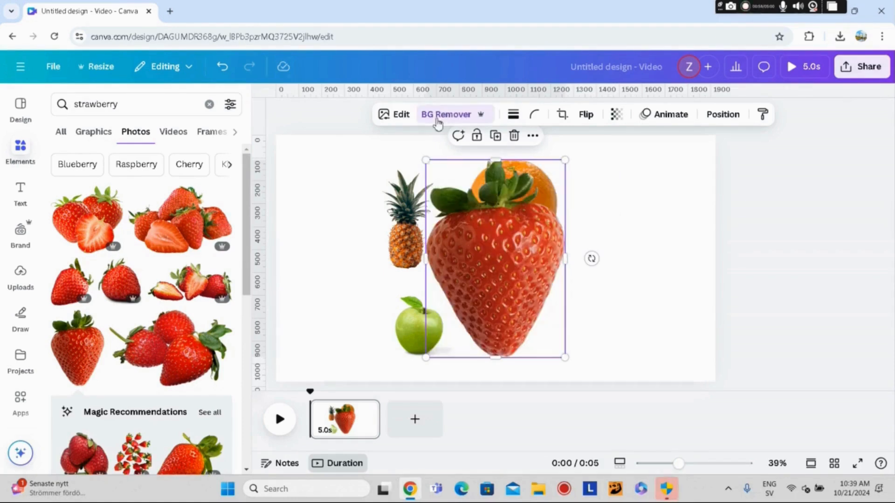
{"action": "left_click_drag", "start_coordinate": [427, 160], "coordinate": [507, 276]}
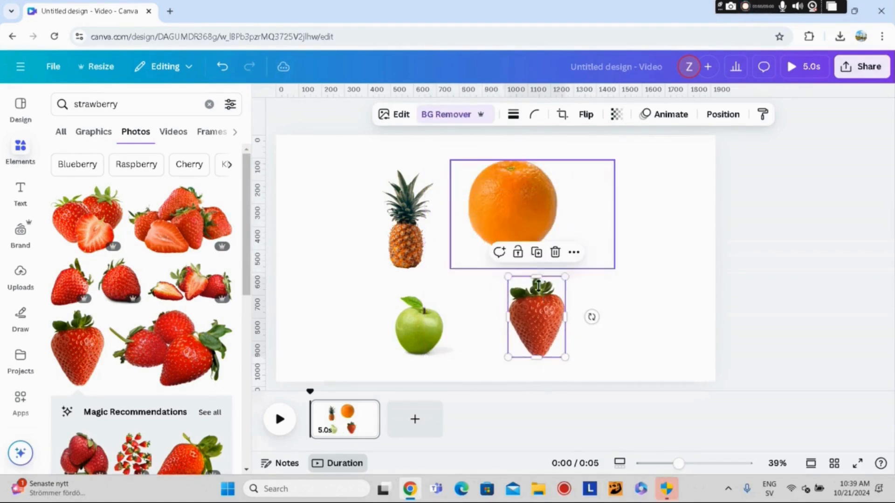
{"action": "left_click_drag", "start_coordinate": [546, 323], "coordinate": [632, 324]}
Step: Rotate the green apple upside down and turn the strawberry so its leaves point toward the page's lower-right corner
{"action": "left_click", "coordinate": [420, 326]}
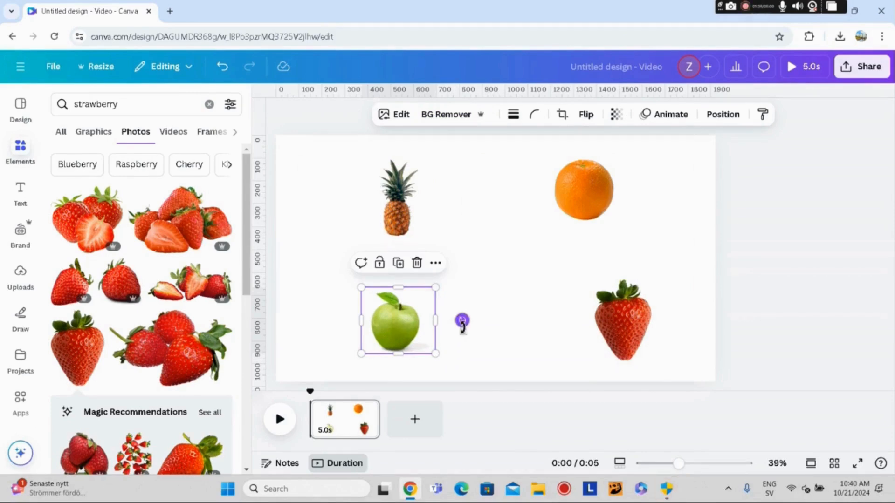
{"action": "left_click_drag", "start_coordinate": [462, 321], "coordinate": [374, 321]}
{"action": "left_click", "coordinate": [608, 324]}
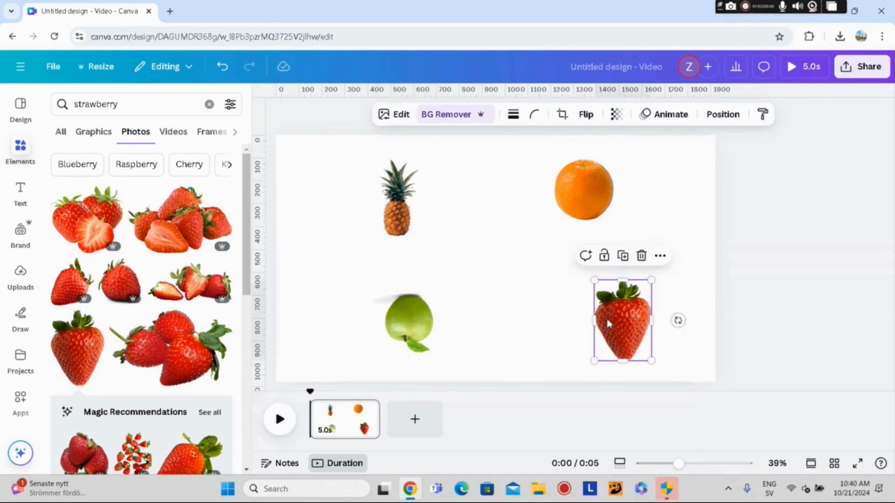
{"action": "left_click_drag", "start_coordinate": [679, 321], "coordinate": [592, 352]}
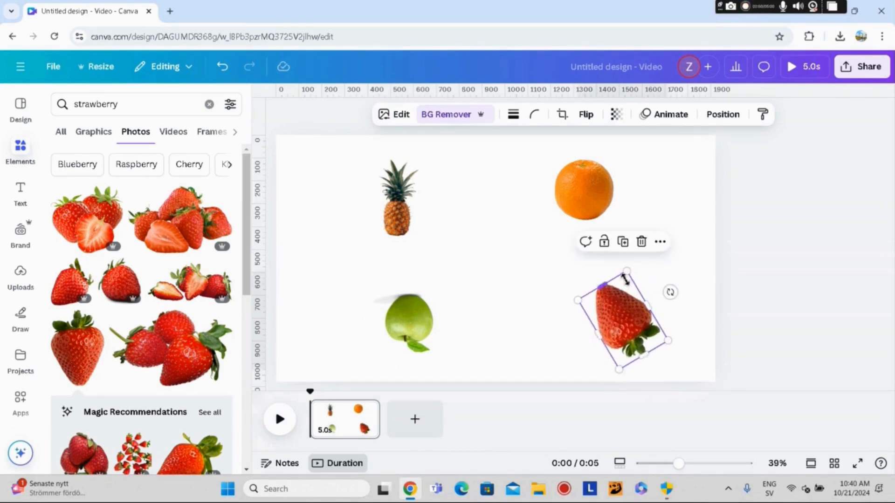
Step: Rotate the orange about a quarter turn clockwise and tilt the pineapple slightly
{"action": "left_click", "coordinate": [590, 191]}
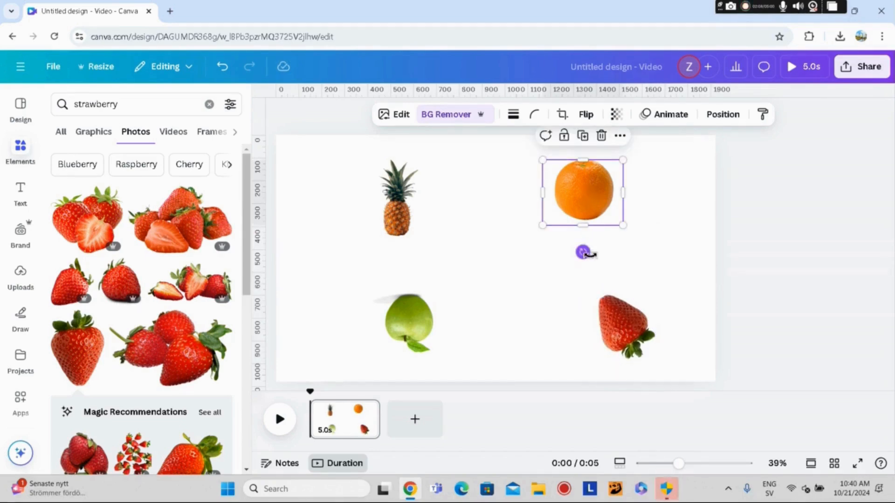
{"action": "left_click_drag", "start_coordinate": [583, 252], "coordinate": [514, 206]}
{"action": "left_click", "coordinate": [404, 219]}
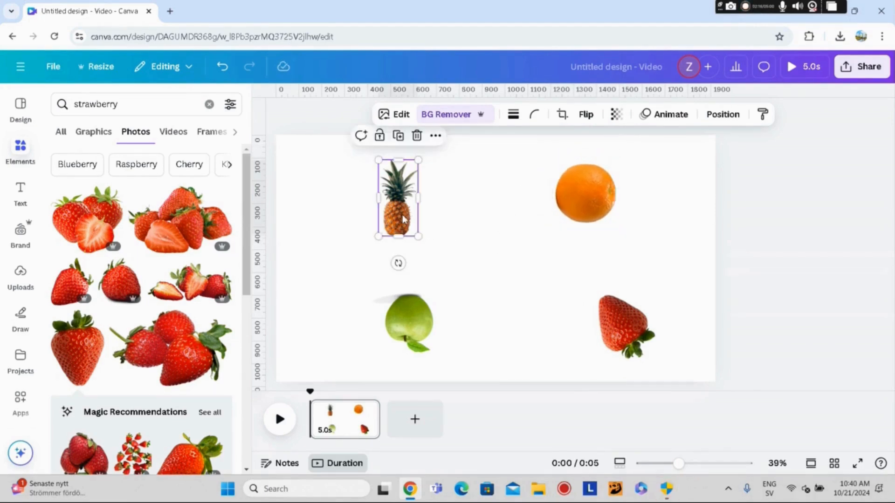
{"action": "left_click", "coordinate": [395, 261]}
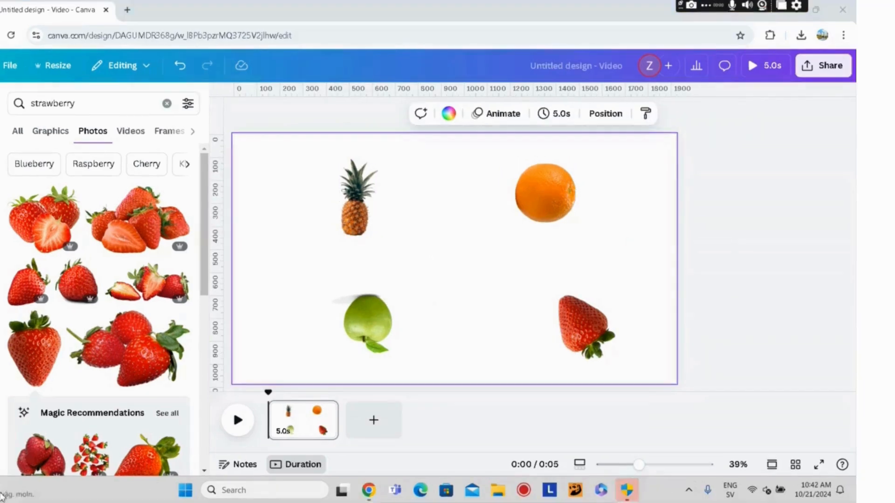
Step: Group all four fruit photos into one object and add a blank second page to the video
{"action": "left_click_drag", "start_coordinate": [294, 268], "coordinate": [668, 383]}
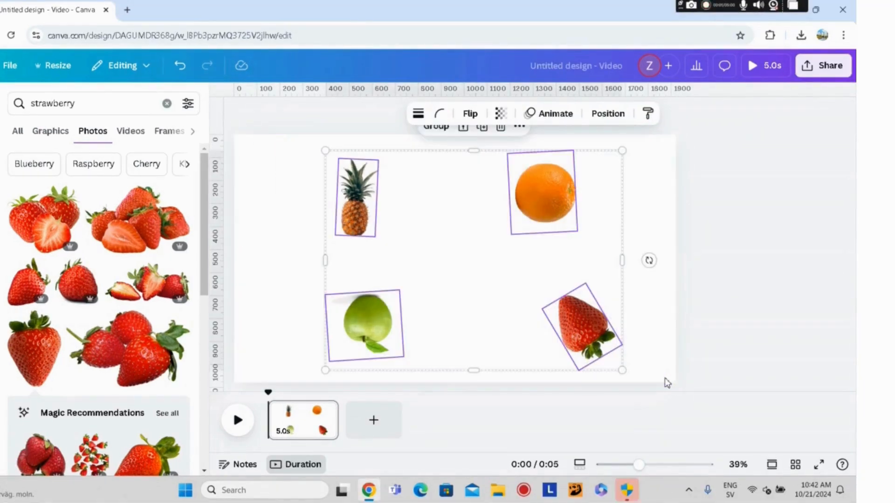
{"action": "left_click", "coordinate": [436, 127]}
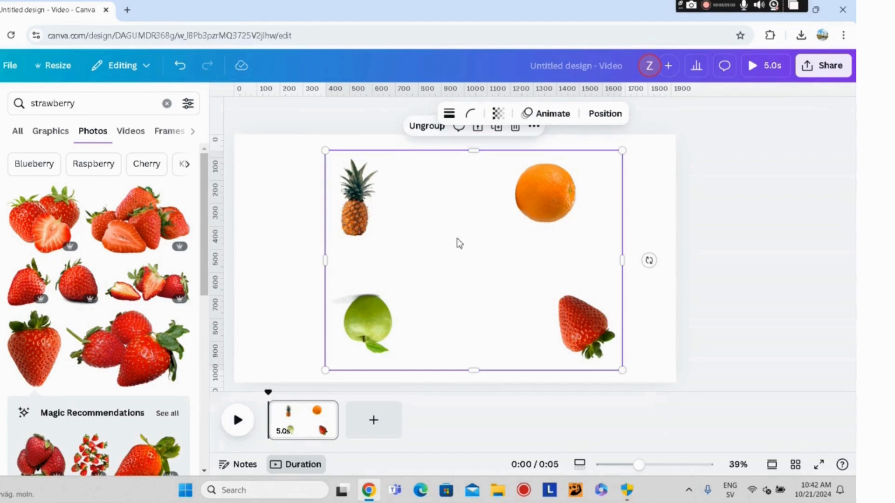
{"action": "left_click", "coordinate": [374, 420]}
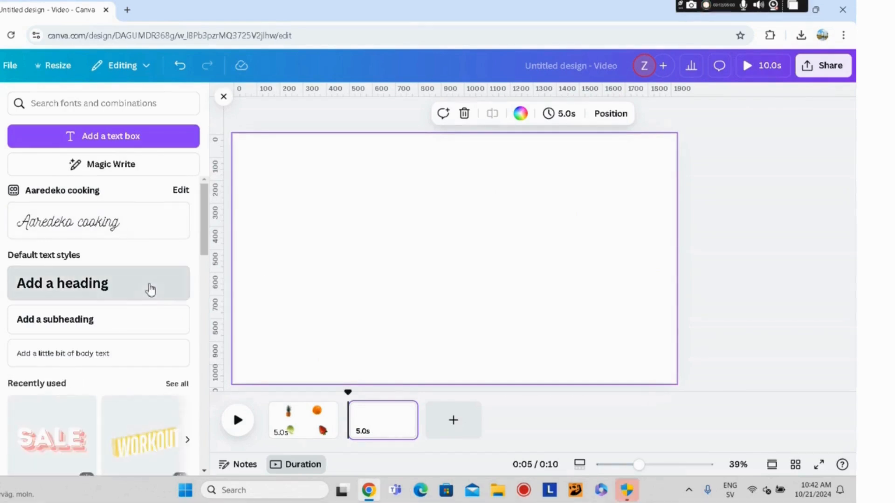
Step: Add a heading to the second page, shifted toward its right side, reading "PINEAPPLE ORANGE STRAWBERRY APPLE"
{"action": "left_click", "coordinate": [149, 288]}
{"action": "left_click_drag", "start_coordinate": [556, 261], "coordinate": [727, 259]}
{"action": "left_click", "coordinate": [661, 256]}
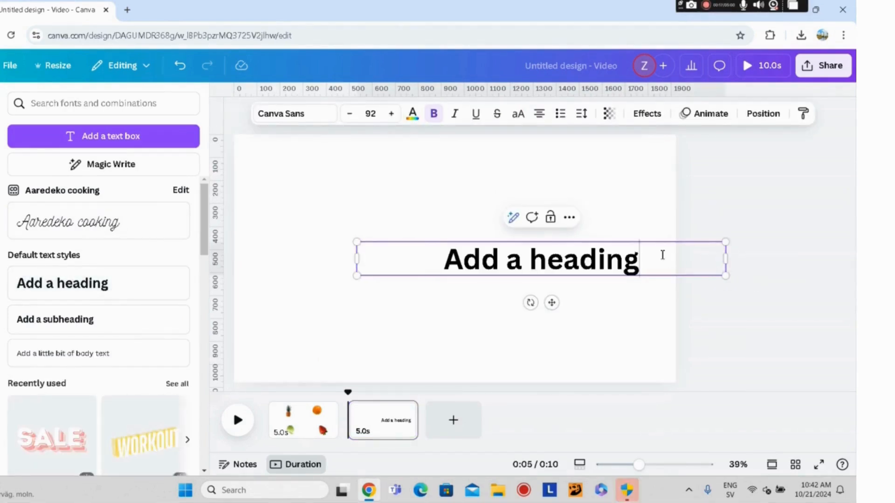
{"action": "key", "text": "BackSpace"}
{"action": "key", "text": "BackSpace"}
{"action": "key", "text": "BackSpace"}
{"action": "key", "text": "BackSpace"}
{"action": "key", "text": "BackSpace"}
{"action": "key", "text": "BackSpace"}
{"action": "key", "text": "BackSpace"}
{"action": "key", "text": "BackSpace"}
{"action": "key", "text": "BackSpace"}
{"action": "key", "text": "BackSpace"}
{"action": "key", "text": "BackSpace"}
{"action": "key", "text": "BackSpace"}
{"action": "key", "text": "BackSpace"}
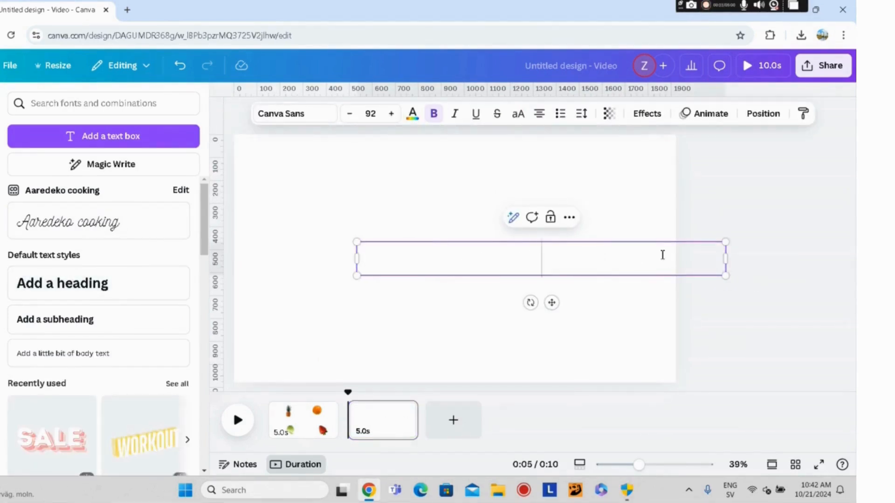
{"action": "type", "text": "PI"}
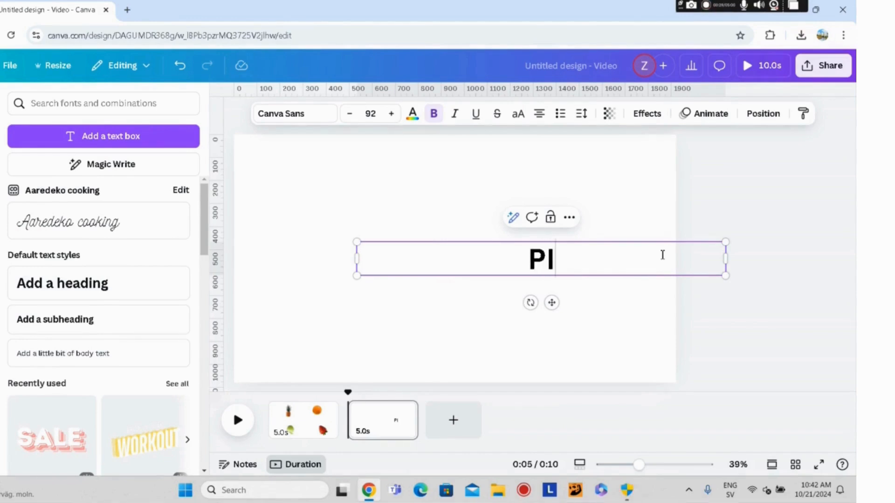
{"action": "type", "text": "NEAPPLE ORANGE"}
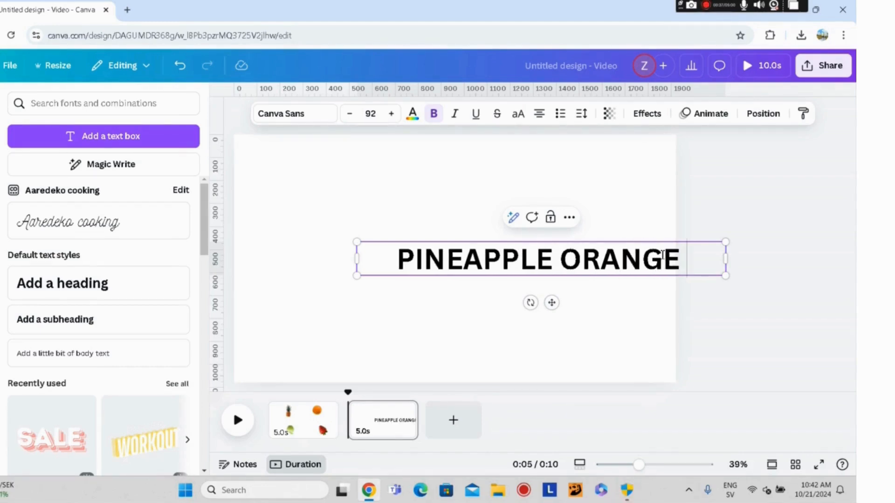
{"action": "type", "text": " STRAWB"}
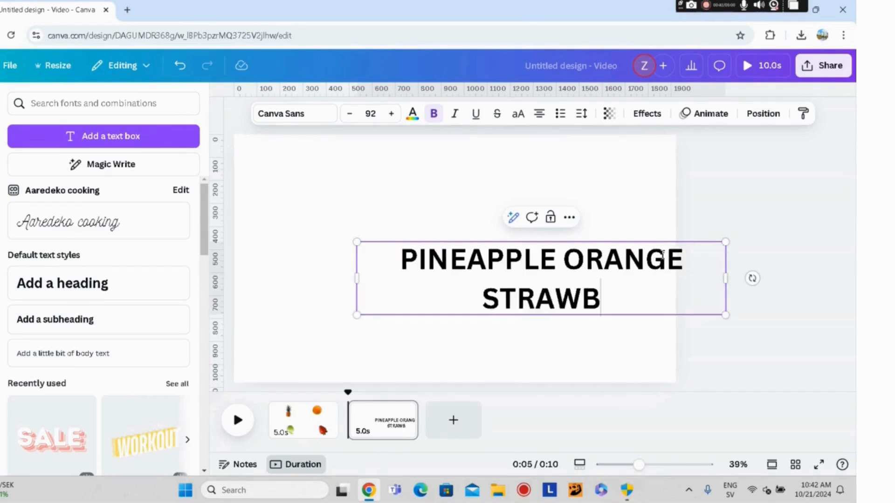
{"action": "type", "text": "ERRY APPLE"}
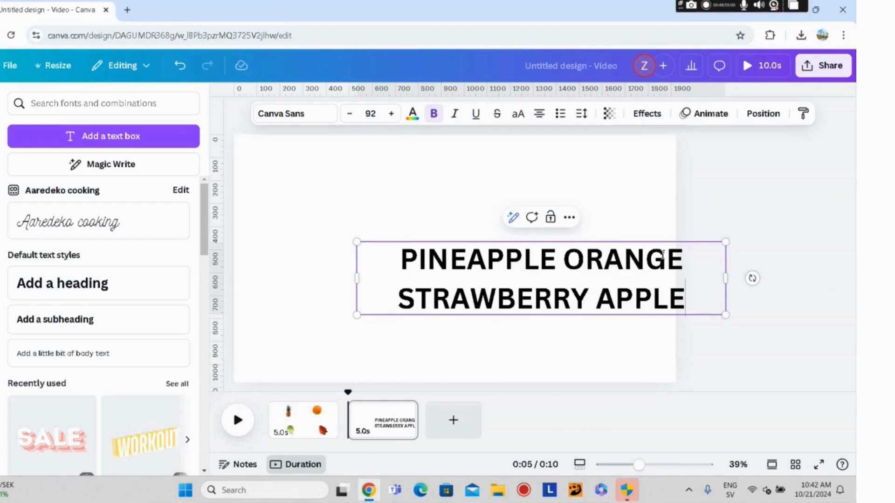
Step: Widen the heading's text box to fit all four words on one line and add a gap between PINEAPPLE and ORANGE
{"action": "left_click_drag", "start_coordinate": [730, 263], "coordinate": [853, 278]}
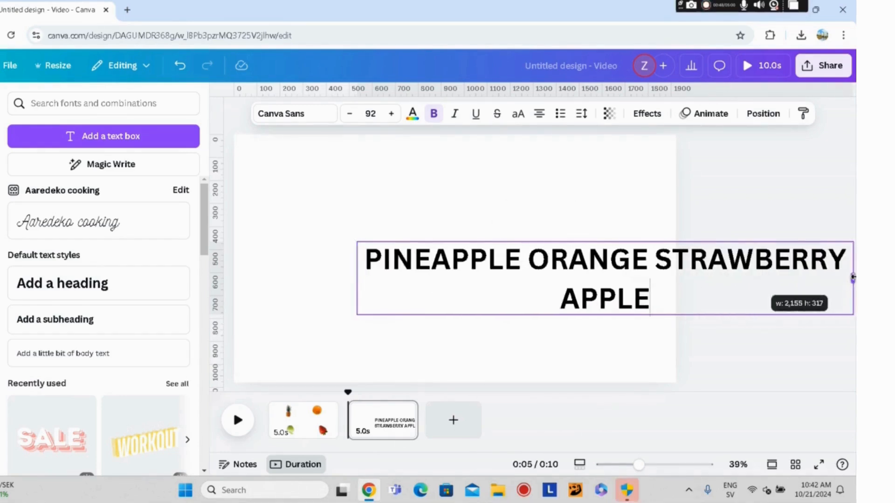
{"action": "left_click_drag", "start_coordinate": [395, 281], "coordinate": [186, 265]}
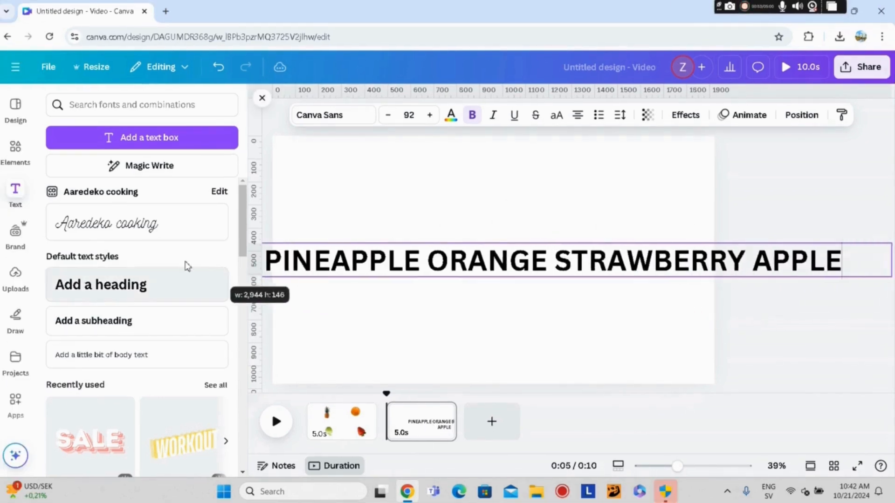
{"action": "left_click", "coordinate": [412, 270]}
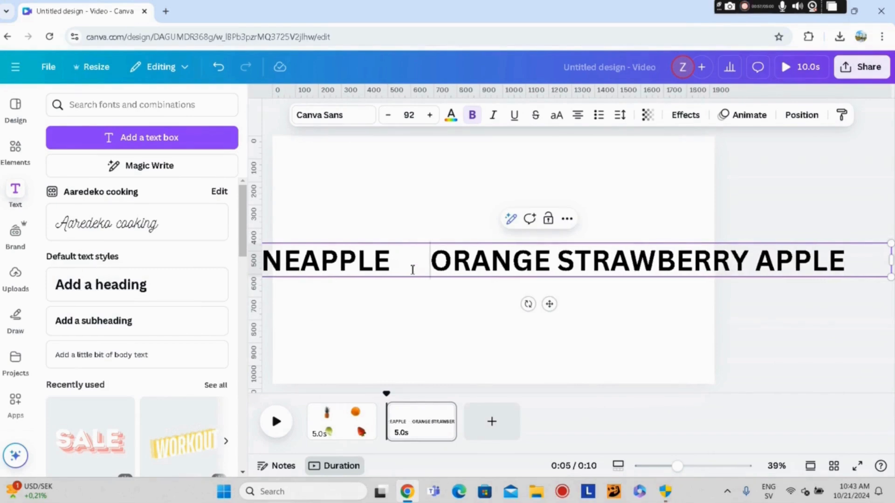
Step: Enlarge the heading to font size 107 and insert wider gaps between the fruit names
{"action": "scroll", "coordinate": [401, 257], "scroll_direction": "down", "scroll_amount": 5}
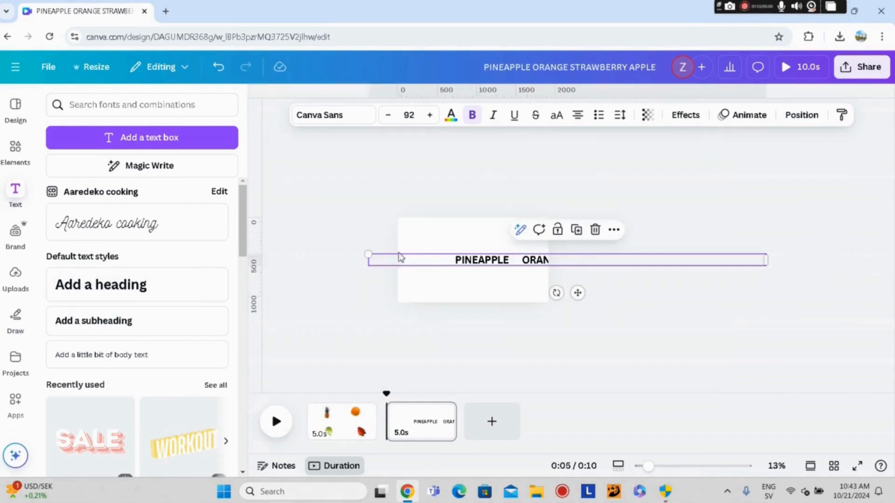
{"action": "left_click_drag", "start_coordinate": [366, 255], "coordinate": [304, 252]}
{"action": "left_click", "coordinate": [473, 262]}
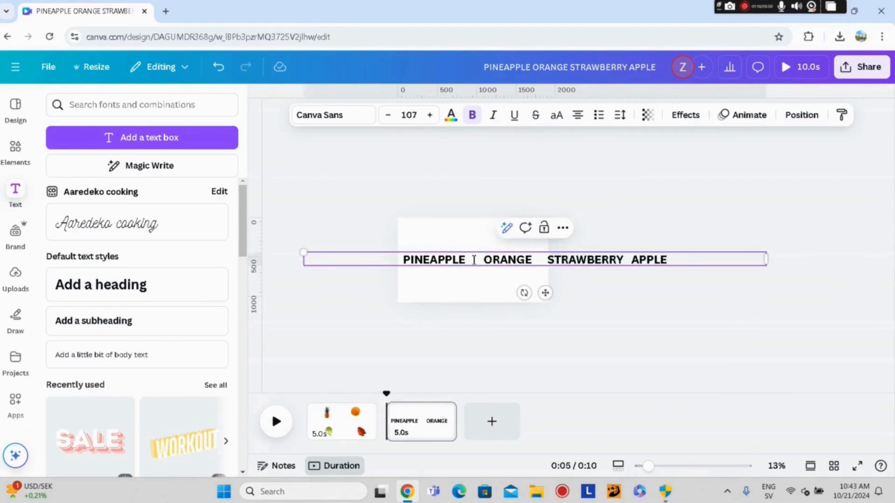
{"action": "left_click", "coordinate": [559, 265]}
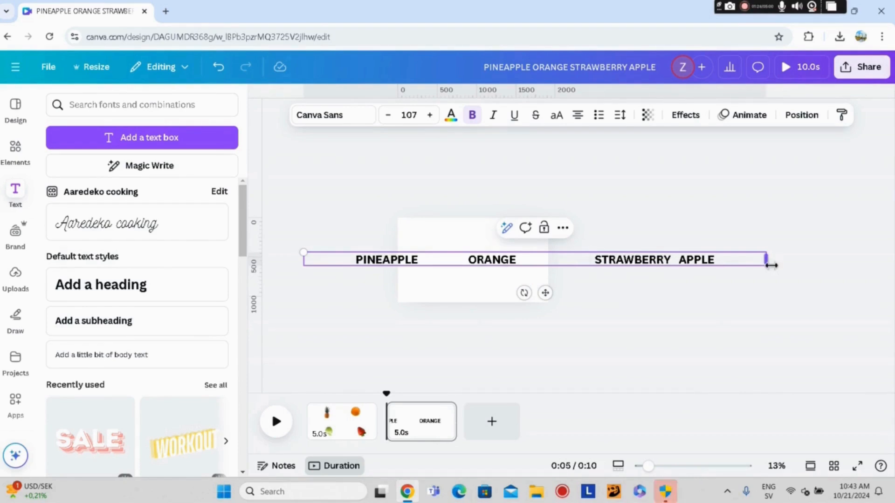
Step: Copy the fruit-name heading from the second page and paste it onto the first page with the fruits
{"action": "right_click", "coordinate": [440, 261]}
{"action": "left_click", "coordinate": [445, 172]}
{"action": "left_click", "coordinate": [335, 425]}
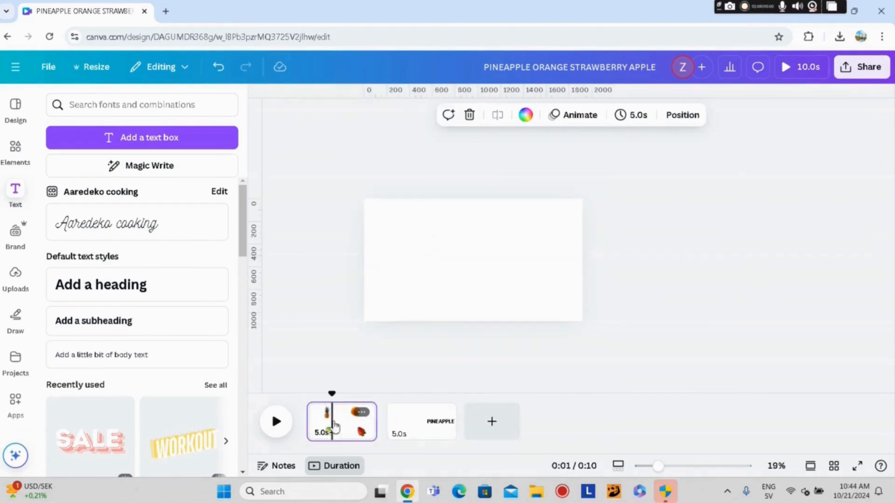
{"action": "right_click", "coordinate": [370, 248]}
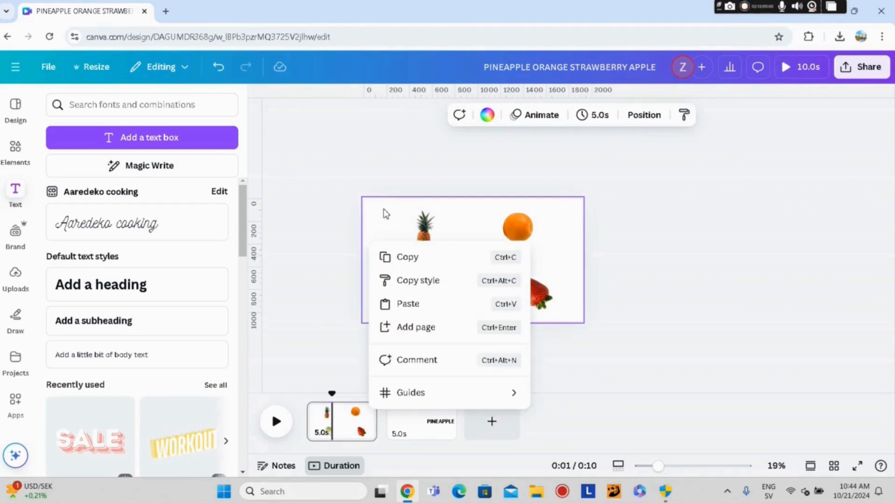
{"action": "left_click", "coordinate": [416, 304]}
Step: Delete the second page containing only the heading and select the fruit group on the remaining page
{"action": "left_click", "coordinate": [420, 432]}
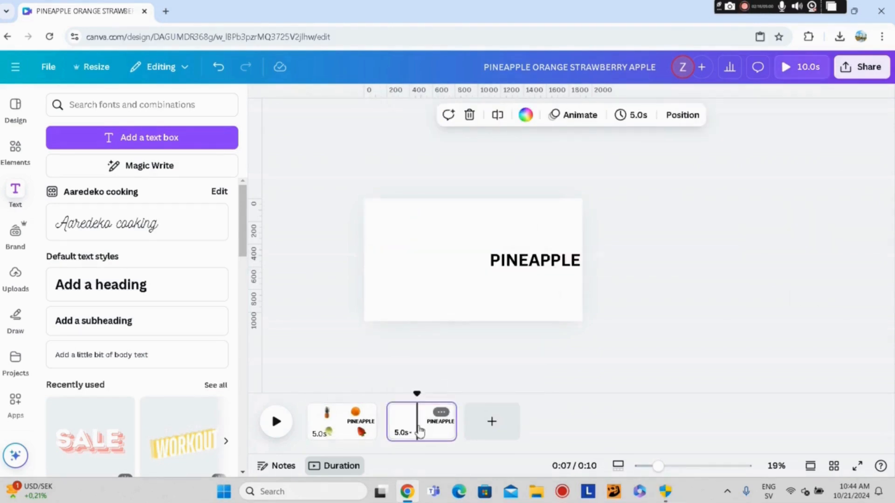
{"action": "key", "text": "Delete"}
{"action": "left_click", "coordinate": [443, 251]}
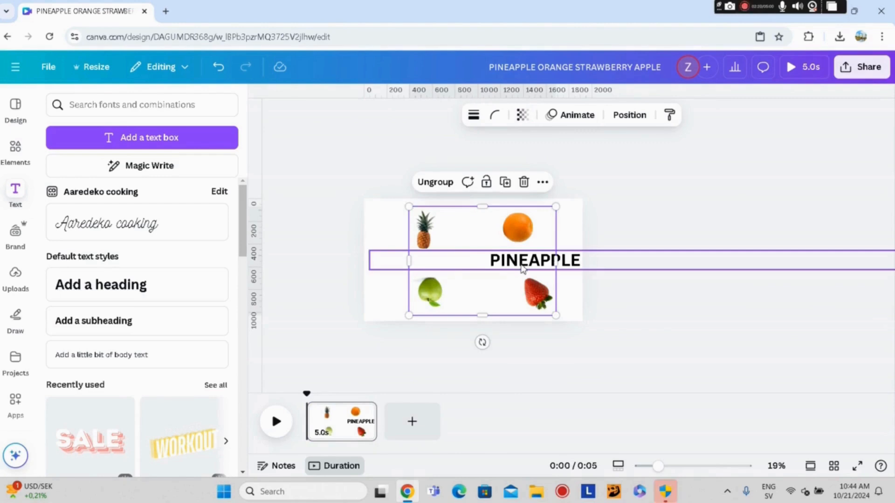
Step: Shift the fruit group slightly, enlarge the heading to font size 116 and place PINEAPPLE between the four fruits
{"action": "mouse_move", "coordinate": [530, 264]}
{"action": "left_mouse_down"}
{"action": "mouse_move", "coordinate": [520, 259]}
{"action": "mouse_move", "coordinate": [518, 272]}
{"action": "left_mouse_up"}
{"action": "left_click", "coordinate": [378, 259]}
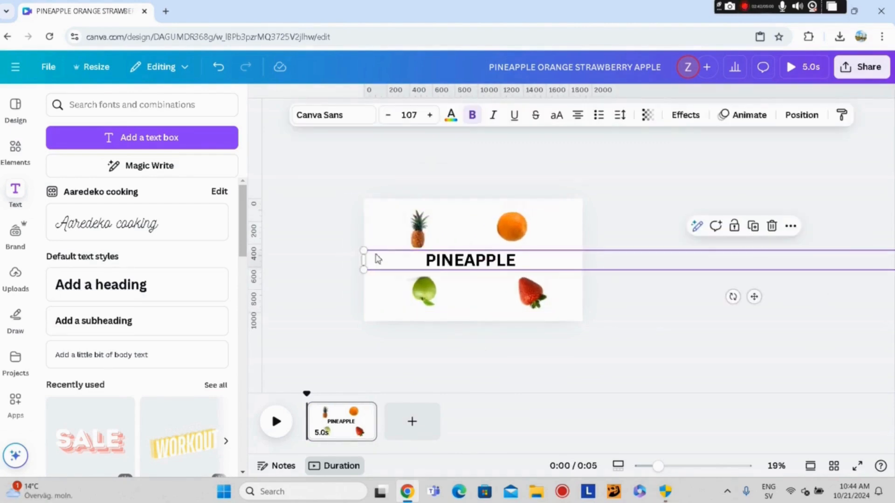
{"action": "left_click_drag", "start_coordinate": [365, 251], "coordinate": [310, 212]}
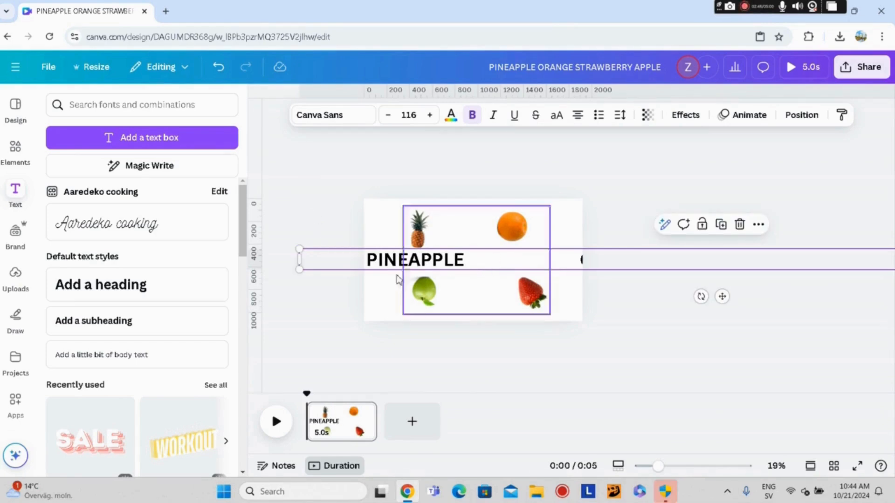
{"action": "left_click_drag", "start_coordinate": [344, 266], "coordinate": [399, 256]}
Step: Change the fruit-name heading's font to Anton from the recently used fonts
{"action": "left_click", "coordinate": [361, 117]}
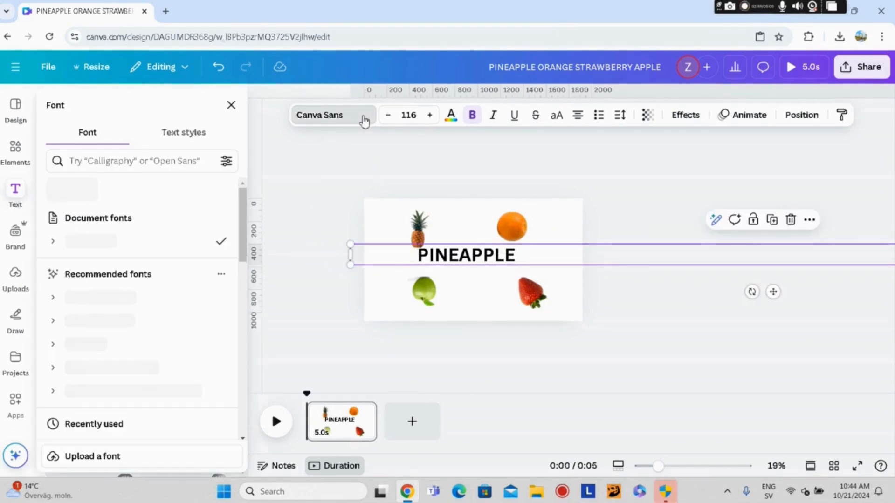
{"action": "left_click_drag", "start_coordinate": [243, 255], "coordinate": [243, 296]}
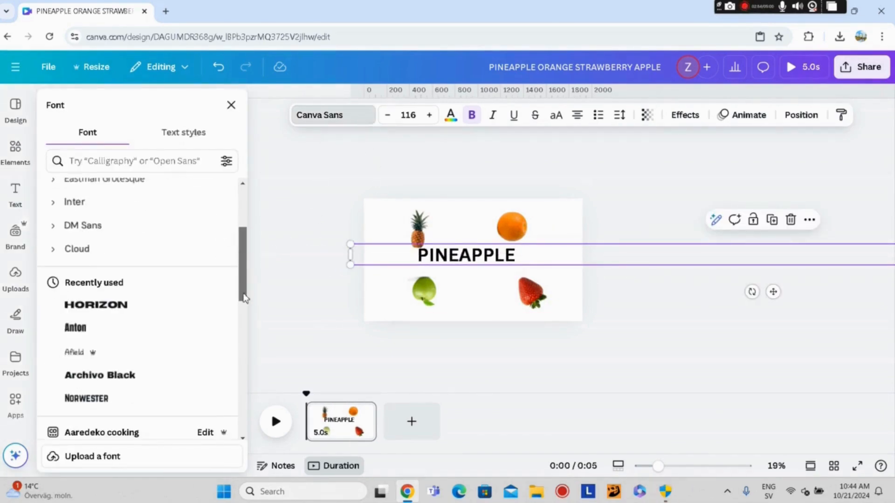
{"action": "left_click", "coordinate": [141, 333]}
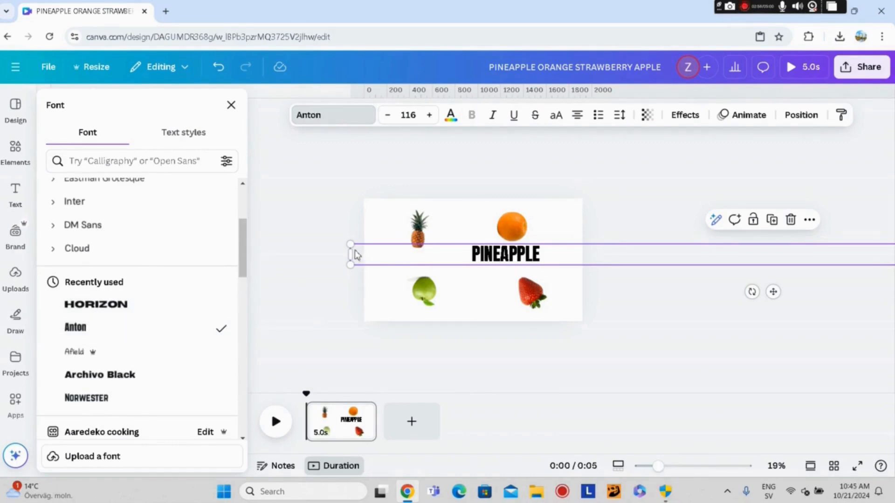
Step: Enlarge the heading to font size 280, repositioning it so only PINEAPPLE sits centred on the page
{"action": "left_click_drag", "start_coordinate": [351, 244], "coordinate": [165, 106]}
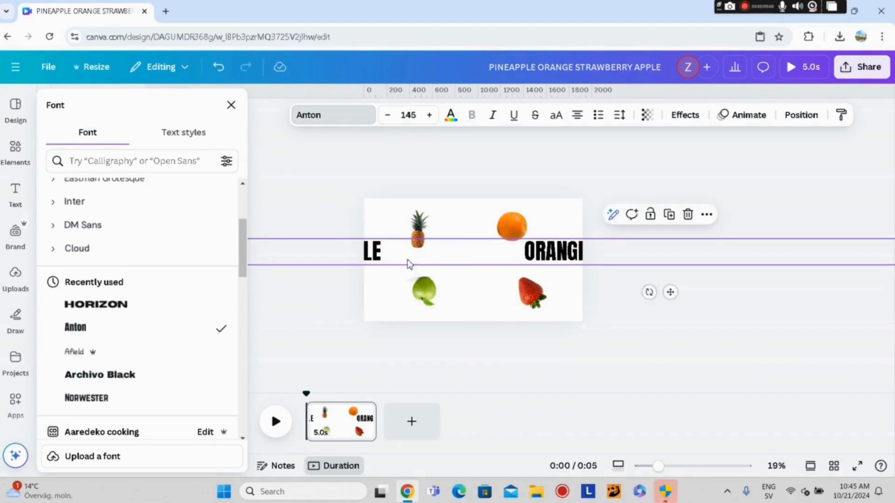
{"action": "left_click_drag", "start_coordinate": [409, 263], "coordinate": [581, 280]}
{"action": "left_click_drag", "start_coordinate": [305, 247], "coordinate": [94, 138]}
{"action": "left_click_drag", "start_coordinate": [414, 270], "coordinate": [631, 280]}
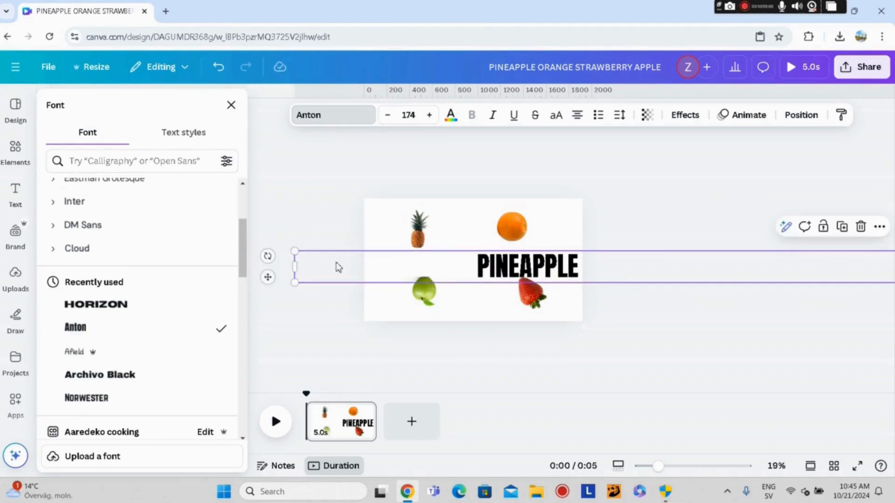
{"action": "left_click_drag", "start_coordinate": [296, 254], "coordinate": [27, 124]}
{"action": "left_click_drag", "start_coordinate": [409, 269], "coordinate": [494, 268]}
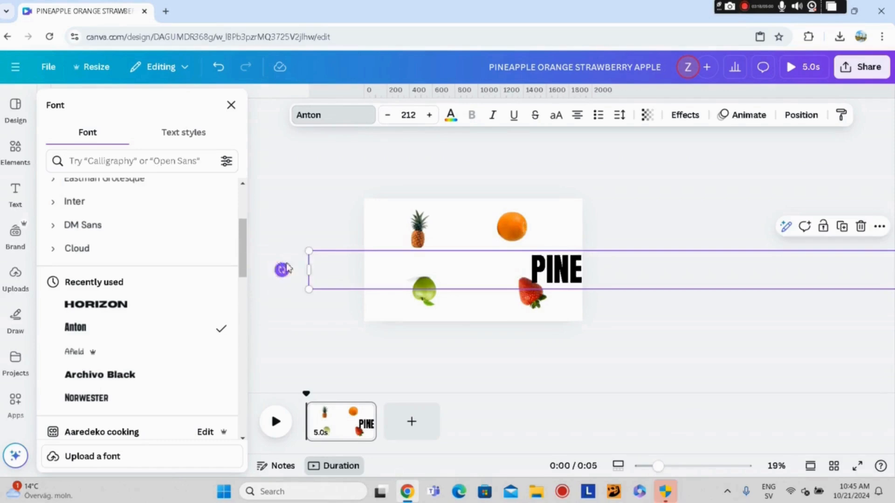
{"action": "left_click_drag", "start_coordinate": [312, 253], "coordinate": [42, 33]}
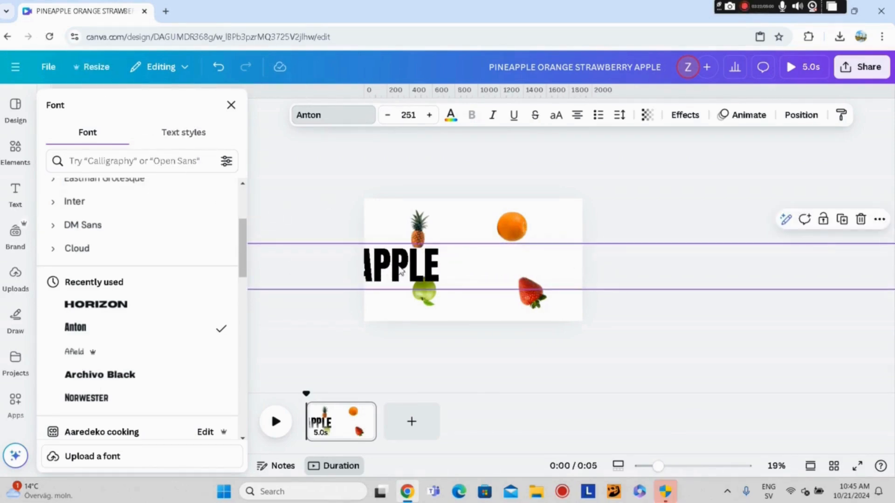
{"action": "left_click_drag", "start_coordinate": [401, 272], "coordinate": [672, 269]}
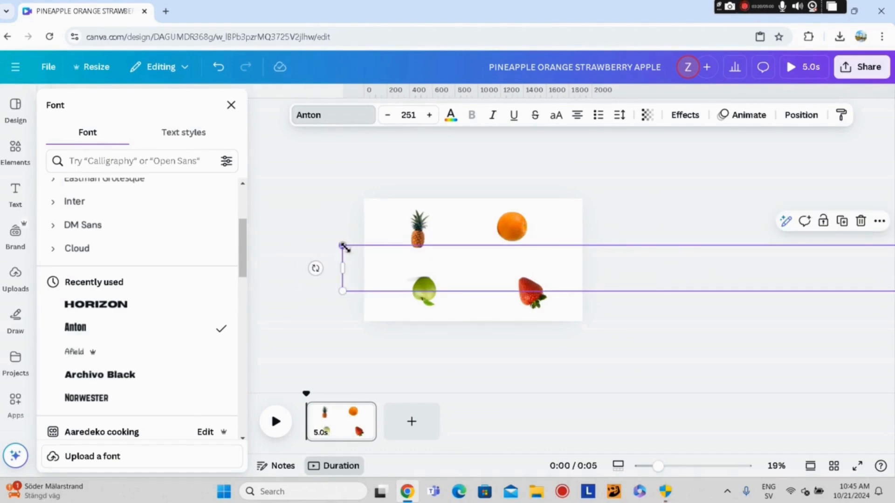
{"action": "left_click_drag", "start_coordinate": [345, 247], "coordinate": [195, 152]}
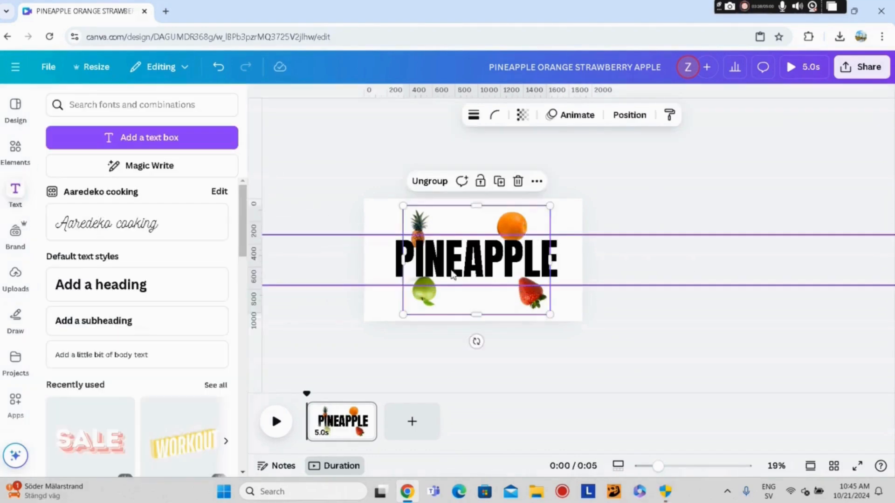
Step: Show the page's layers and move the fruit-name heading below the fruit group
{"action": "right_click", "coordinate": [453, 275]}
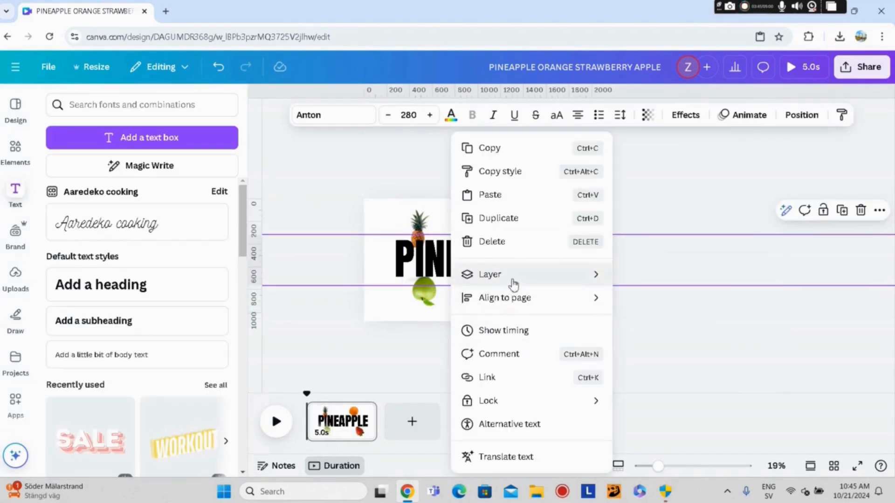
{"action": "mouse_move", "coordinate": [513, 284]}
{"action": "left_click", "coordinate": [651, 375]}
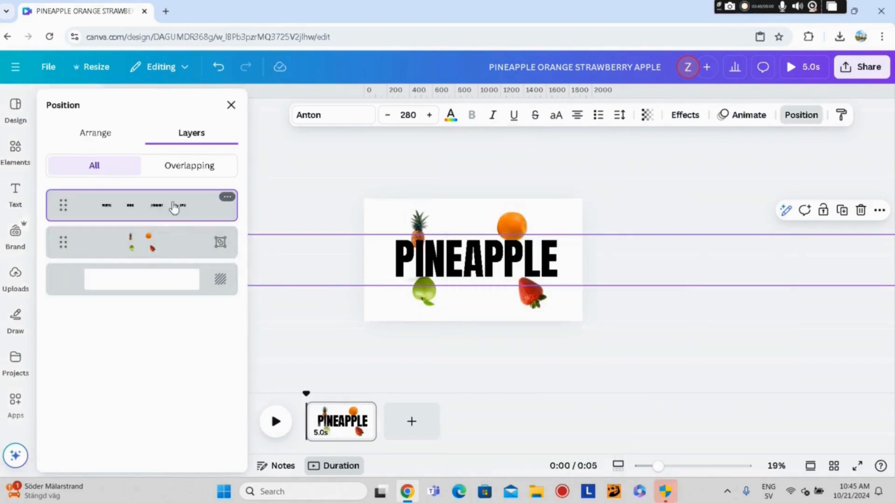
{"action": "left_click_drag", "start_coordinate": [174, 209], "coordinate": [164, 275]}
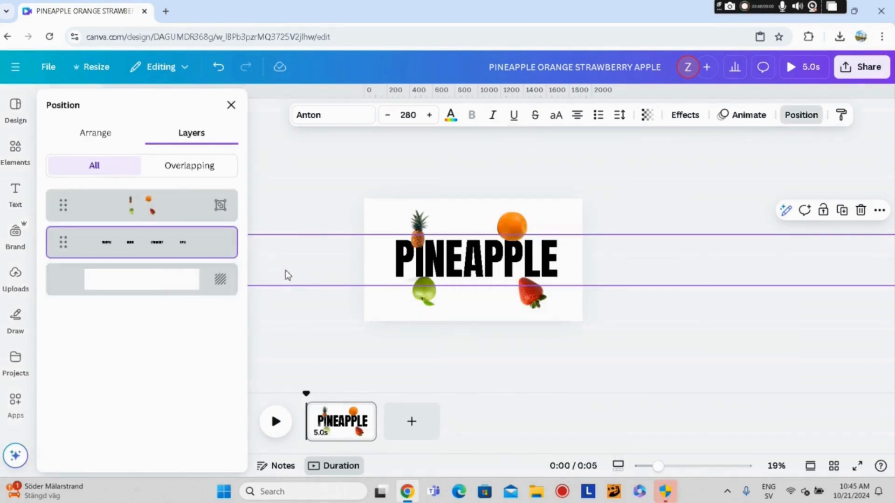
Step: Enlarge the fruit group until only the pineapple fits on the page and place it over the middle of the word PINEAPPLE
{"action": "left_click", "coordinate": [384, 222]}
{"action": "left_click", "coordinate": [422, 232]}
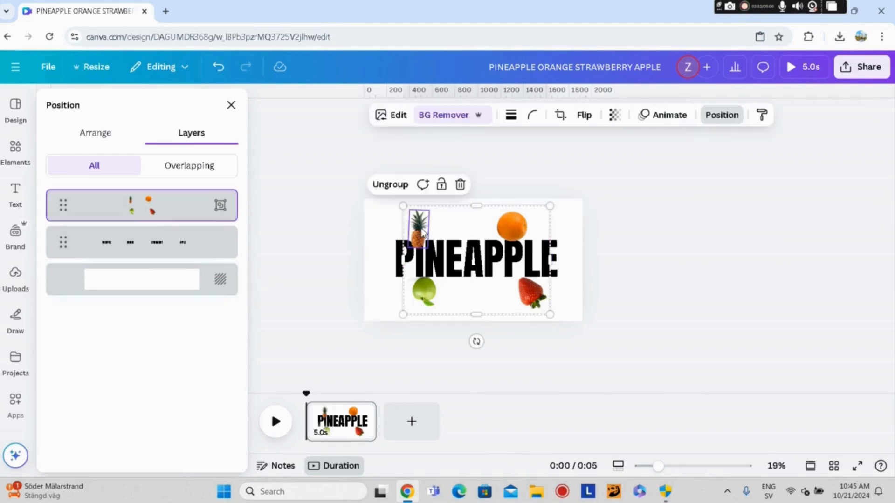
{"action": "left_click_drag", "start_coordinate": [483, 230], "coordinate": [545, 256]}
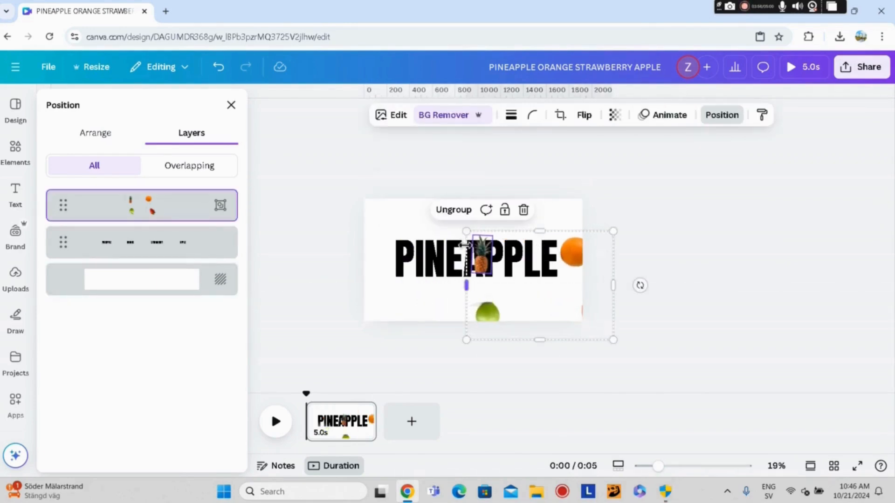
{"action": "left_click_drag", "start_coordinate": [467, 231], "coordinate": [355, 149]}
{"action": "left_click_drag", "start_coordinate": [447, 219], "coordinate": [547, 285]}
{"action": "left_click_drag", "start_coordinate": [710, 211], "coordinate": [785, 156]}
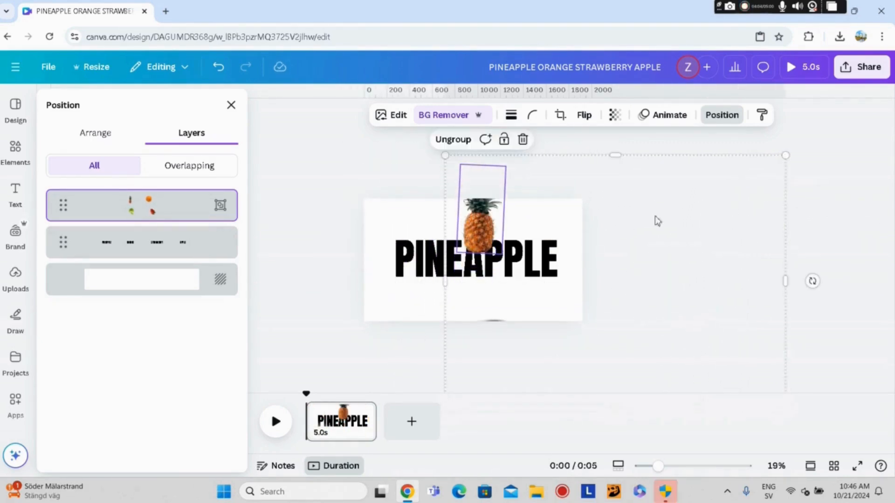
{"action": "left_click_drag", "start_coordinate": [557, 254], "coordinate": [560, 274]}
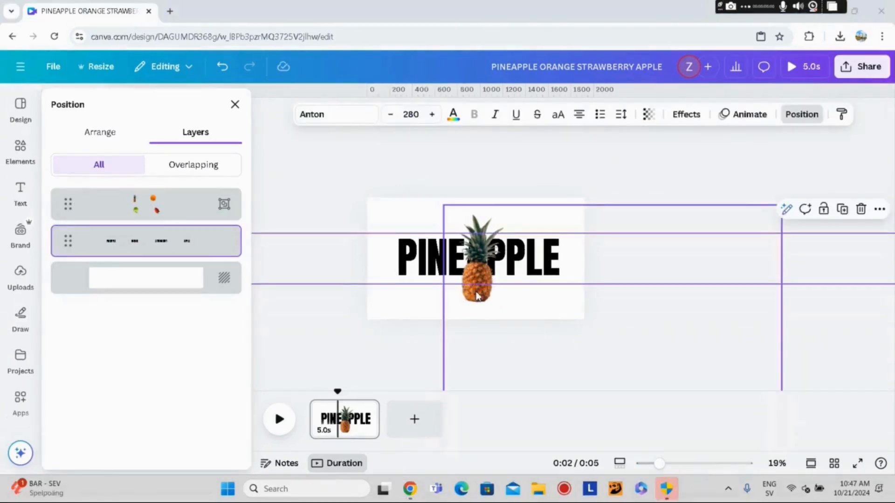
Step: Set the page background to the light brown from the pineapple's photo colors
{"action": "left_click", "coordinate": [475, 298]}
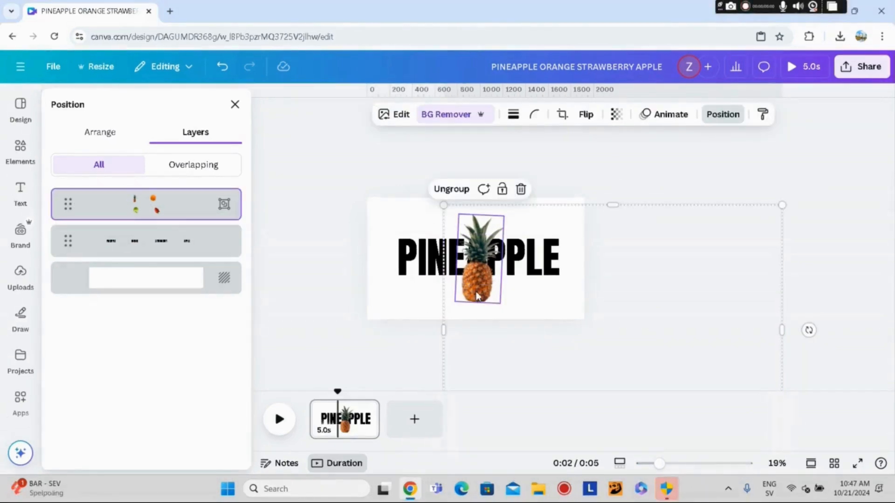
{"action": "left_click", "coordinate": [386, 216]}
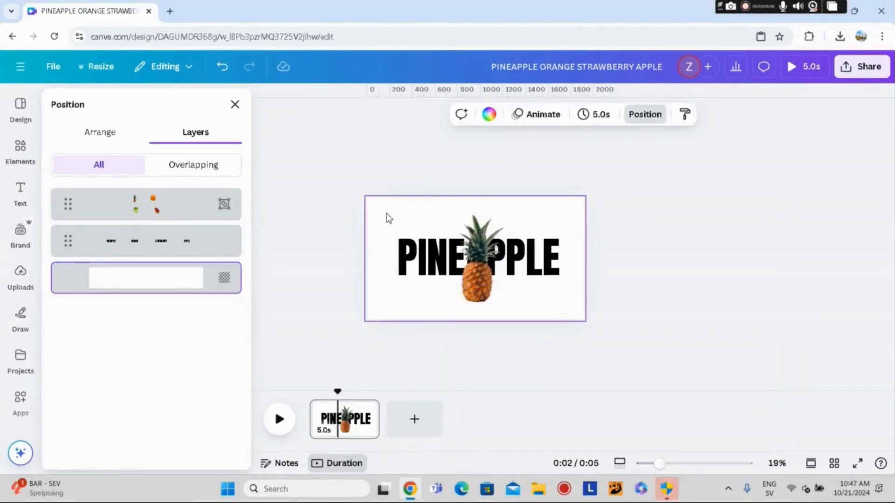
{"action": "left_click", "coordinate": [489, 115]}
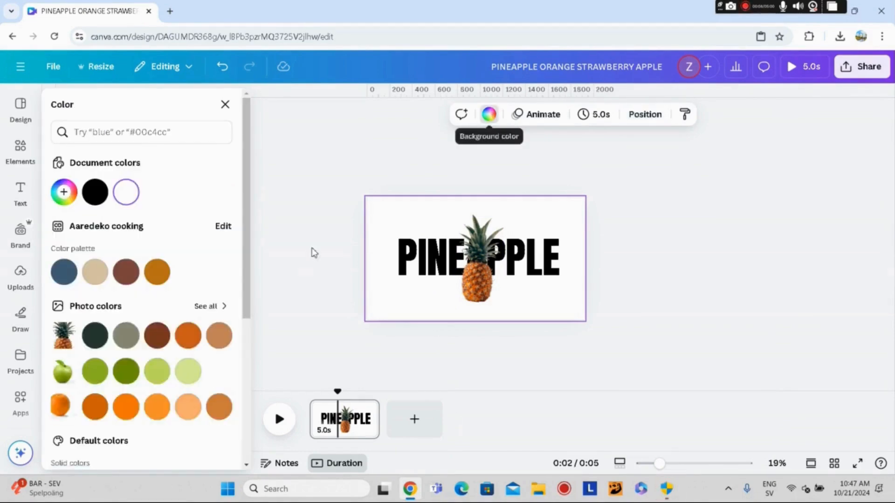
{"action": "left_click", "coordinate": [207, 307]}
{"action": "left_click", "coordinate": [225, 149]}
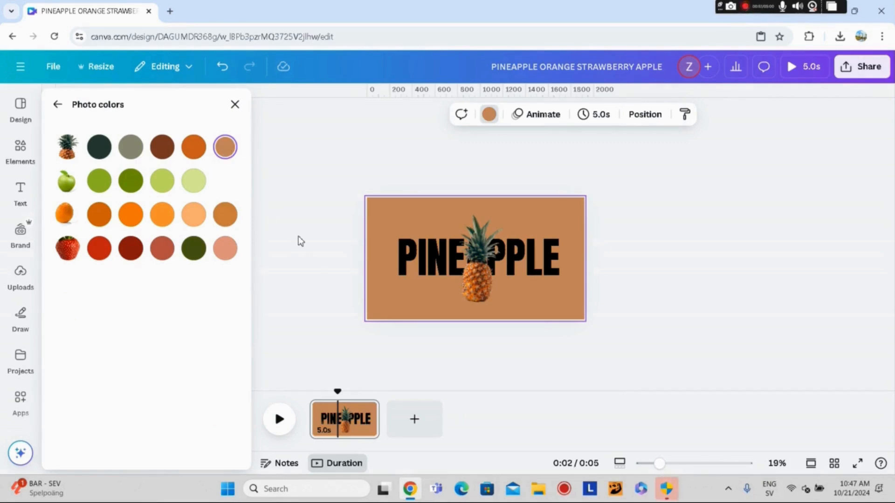
Step: Recolor the fruit-name heading with the same light brown document color as the page background
{"action": "left_click", "coordinate": [430, 264]}
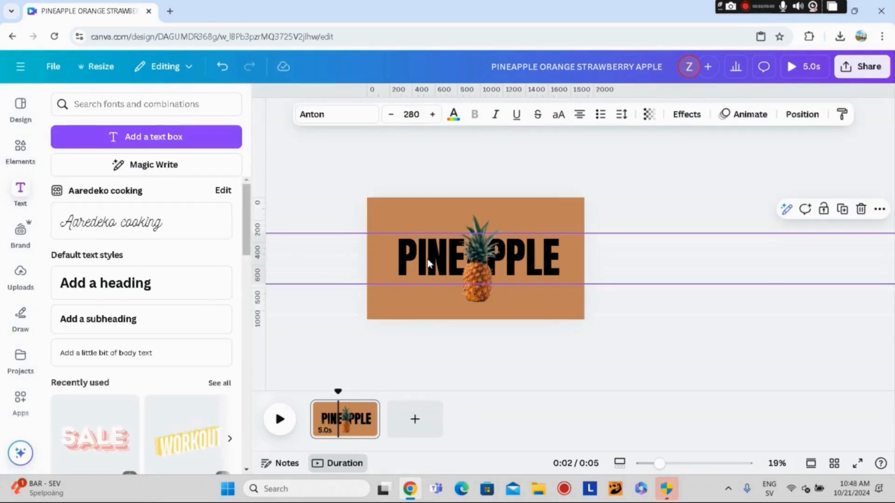
{"action": "right_click", "coordinate": [429, 264]}
{"action": "mouse_move", "coordinate": [555, 272]}
{"action": "left_click", "coordinate": [625, 380]}
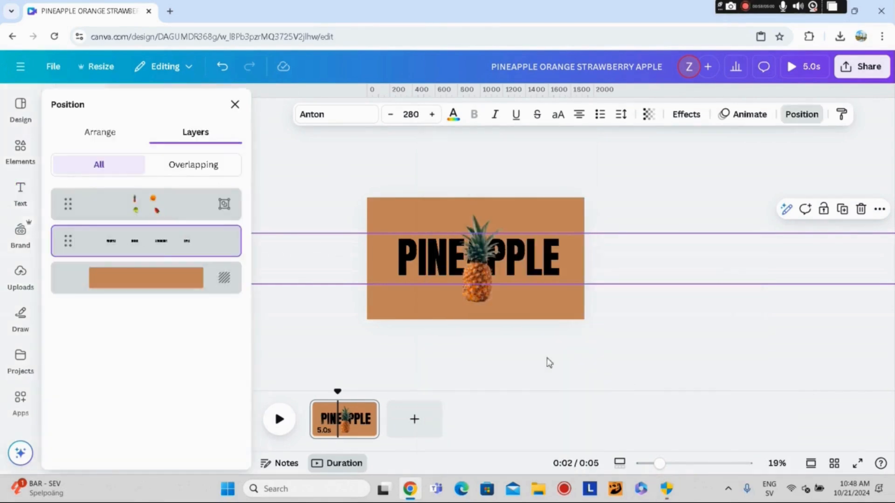
{"action": "left_click", "coordinate": [451, 116]}
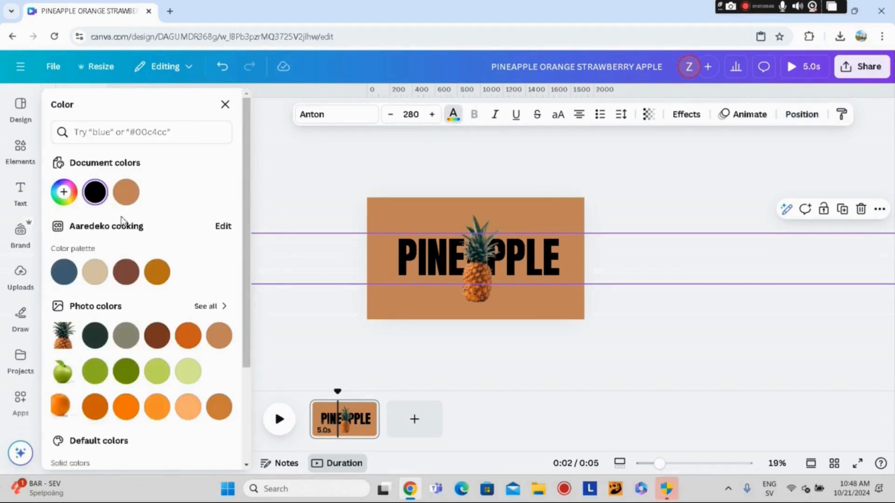
{"action": "left_click", "coordinate": [127, 194]}
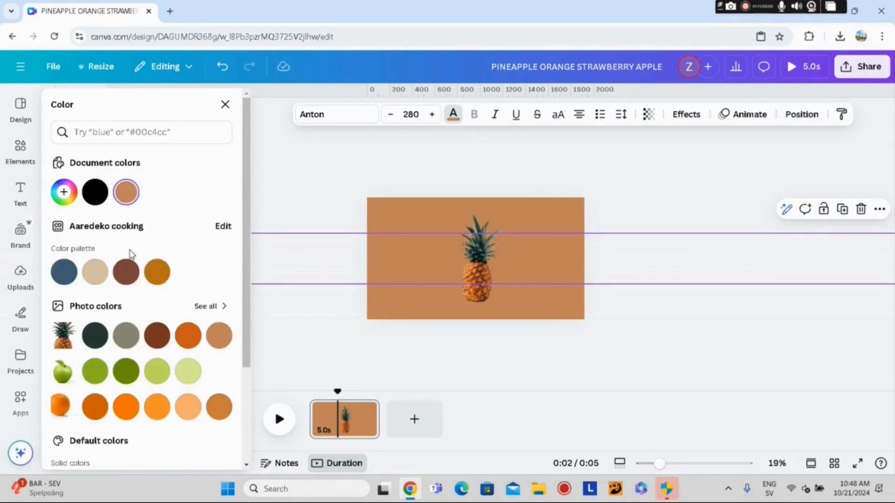
{"action": "left_click", "coordinate": [157, 272]}
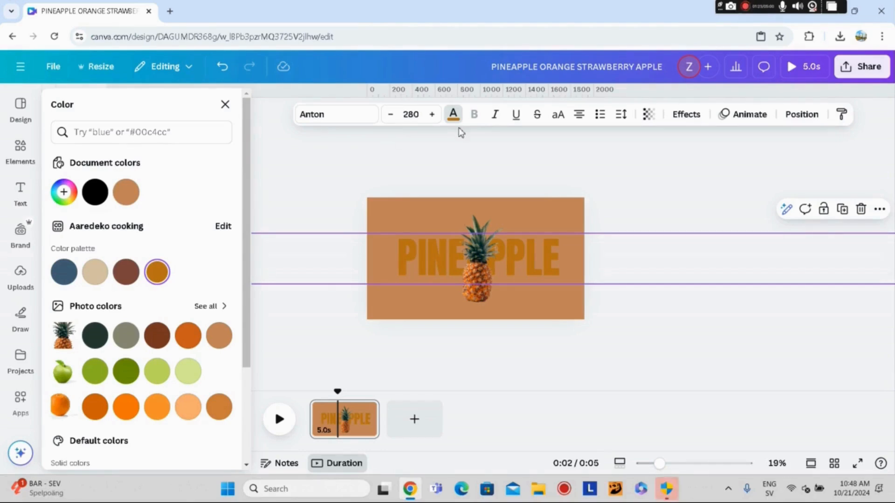
{"action": "left_click", "coordinate": [126, 192]}
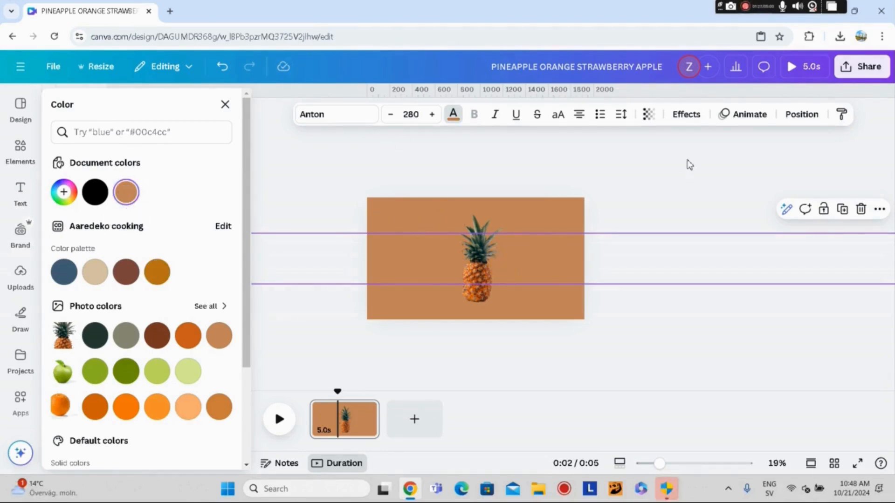
Step: Apply the Lift effect to the heading with an intensity of 90
{"action": "left_click", "coordinate": [684, 117]}
{"action": "left_click", "coordinate": [201, 180]}
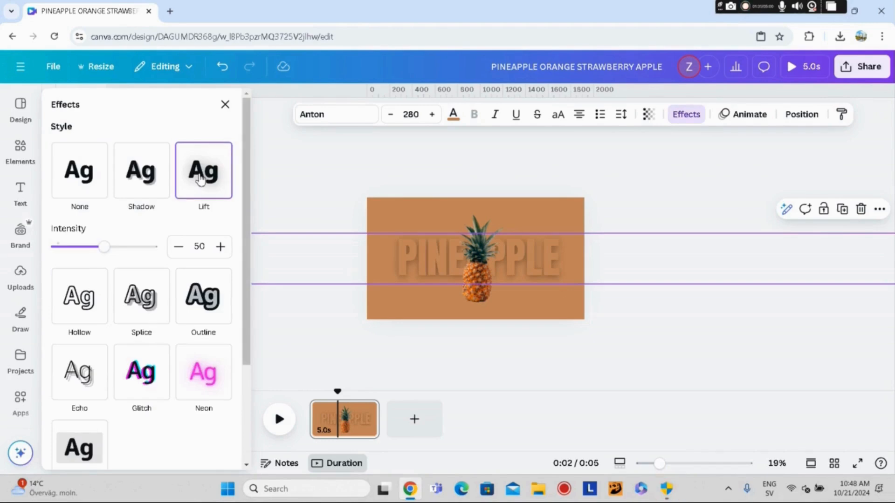
{"action": "left_click_drag", "start_coordinate": [110, 254], "coordinate": [145, 257]}
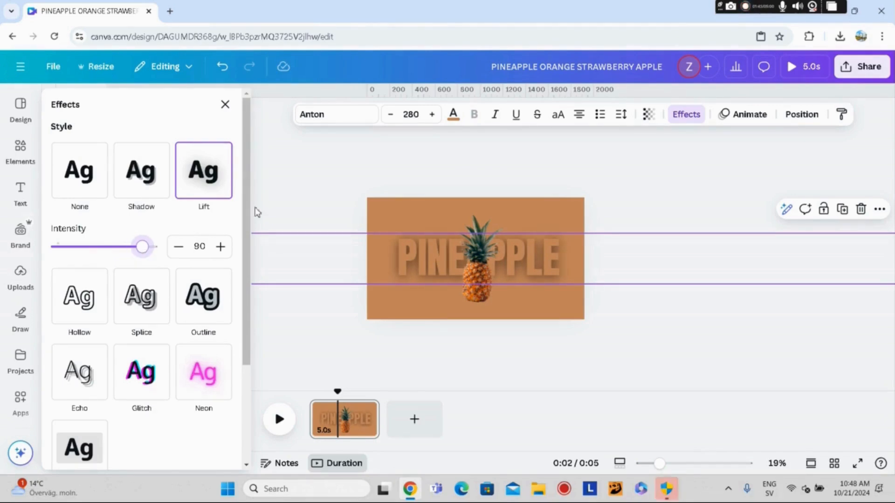
{"action": "left_click", "coordinate": [304, 189]}
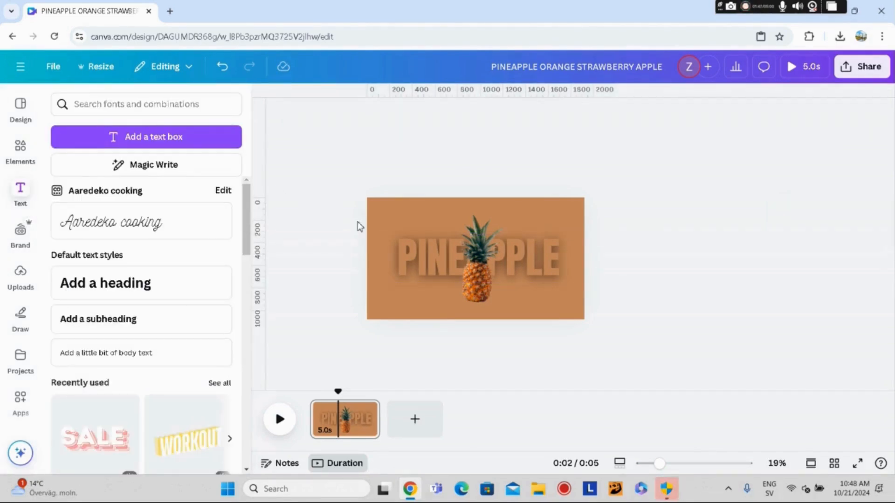
Step: Enlarge the fruit group slightly and reposition it so the pineapple overlaps the middle of the word PINEAPPLE
{"action": "left_click", "coordinate": [449, 230]}
{"action": "left_click_drag", "start_coordinate": [447, 205], "coordinate": [418, 187]}
{"action": "left_click_drag", "start_coordinate": [483, 273], "coordinate": [499, 279]}
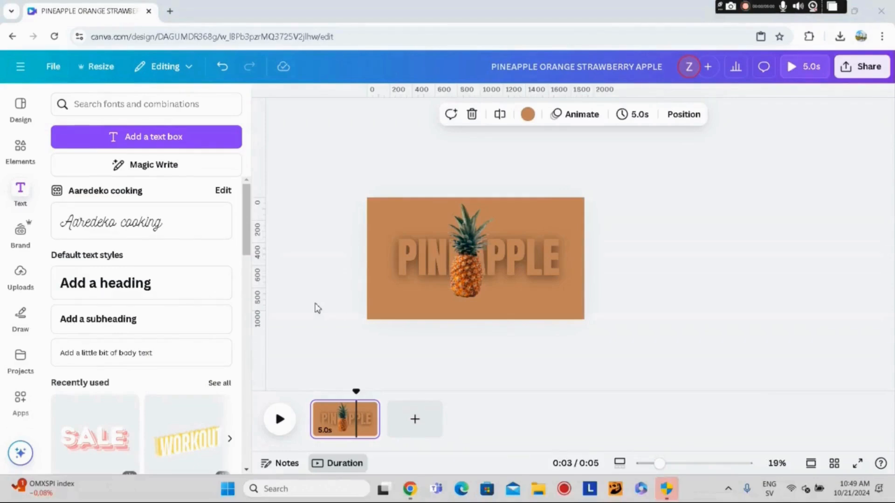
Step: Duplicate the page and shift the copy's heading sideways so ORANGE sits behind the fruit
{"action": "right_click", "coordinate": [347, 420]}
{"action": "left_click", "coordinate": [400, 174]}
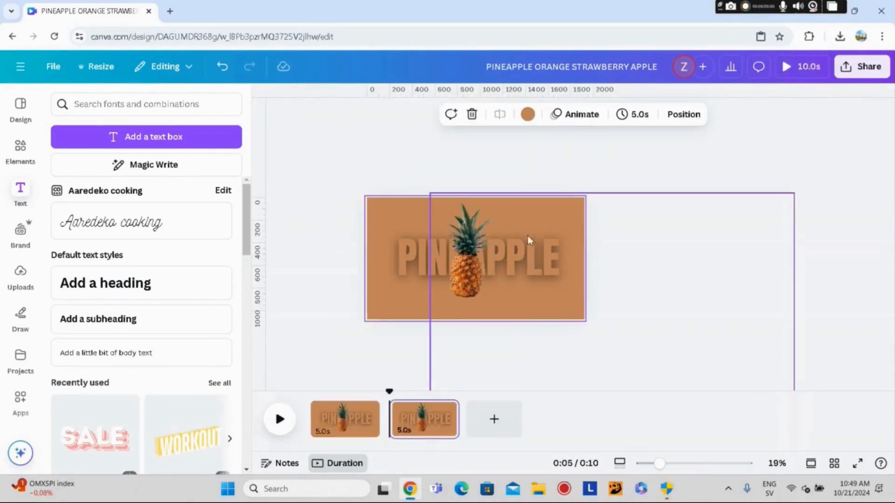
{"action": "left_click", "coordinate": [401, 256]}
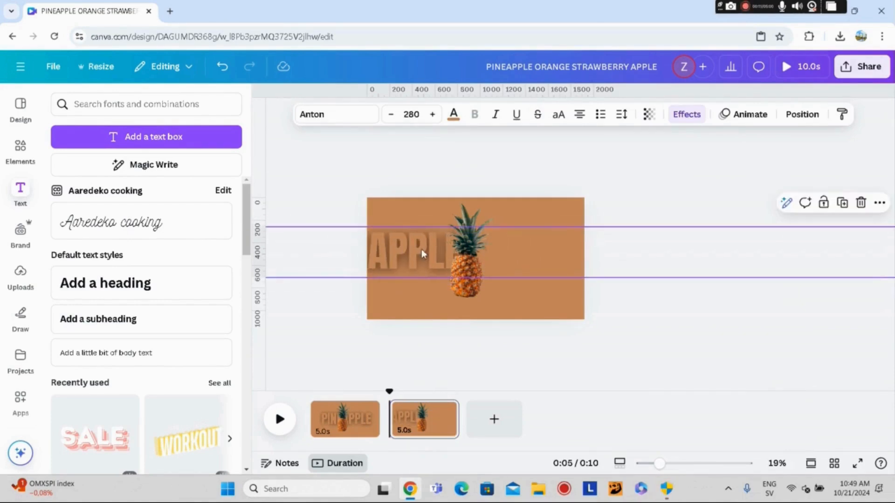
{"action": "left_click_drag", "start_coordinate": [421, 252], "coordinate": [275, 252]}
{"action": "left_click", "coordinate": [462, 295]}
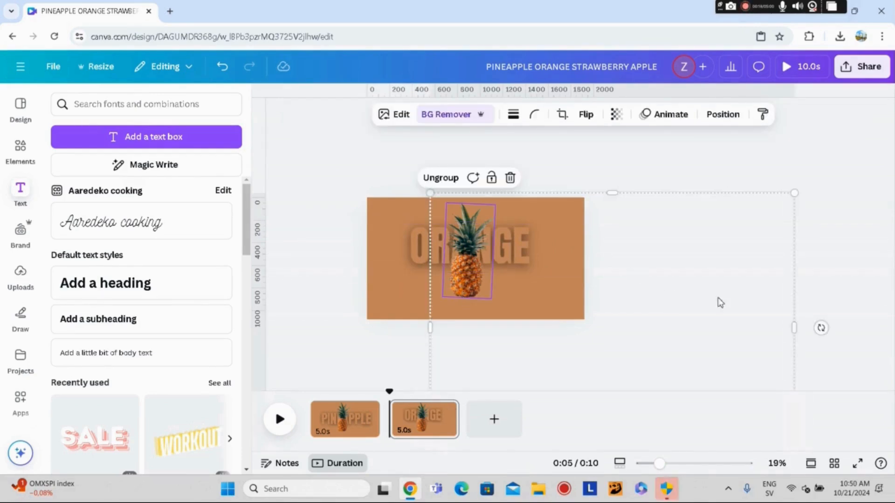
Step: Rotate and reposition the fruit group so the orange fruit overlaps the middle of the word ORANGE
{"action": "left_click_drag", "start_coordinate": [821, 329], "coordinate": [619, 231]}
{"action": "left_click_drag", "start_coordinate": [559, 272], "coordinate": [482, 317]}
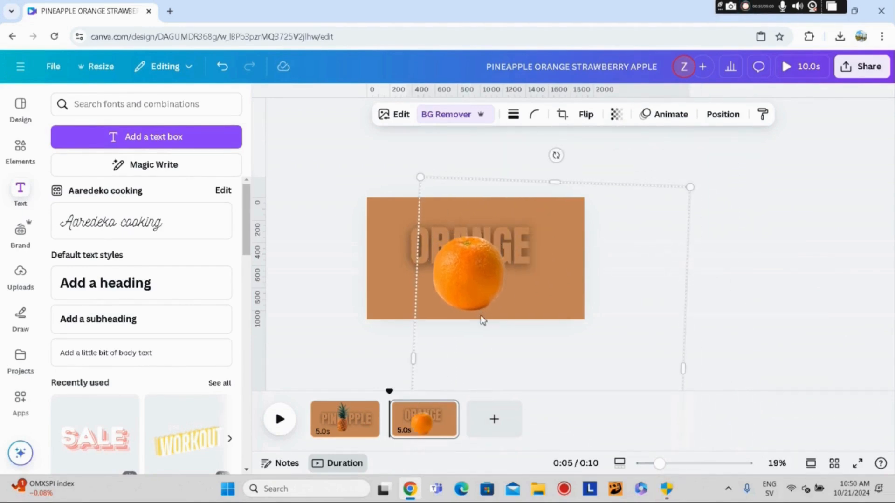
{"action": "left_click", "coordinate": [386, 254]}
Step: Try several orange photo colors as the page background and settle on the third shade, bright light orange
{"action": "left_click", "coordinate": [385, 305]}
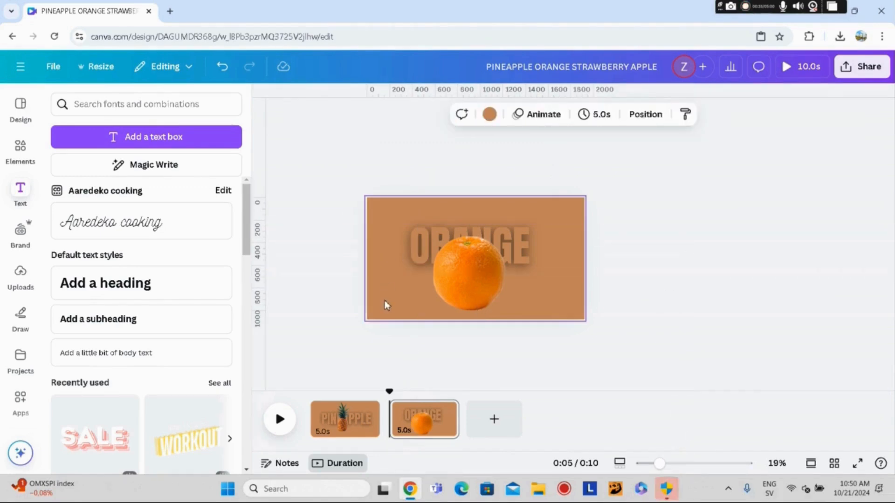
{"action": "left_click", "coordinate": [490, 115]}
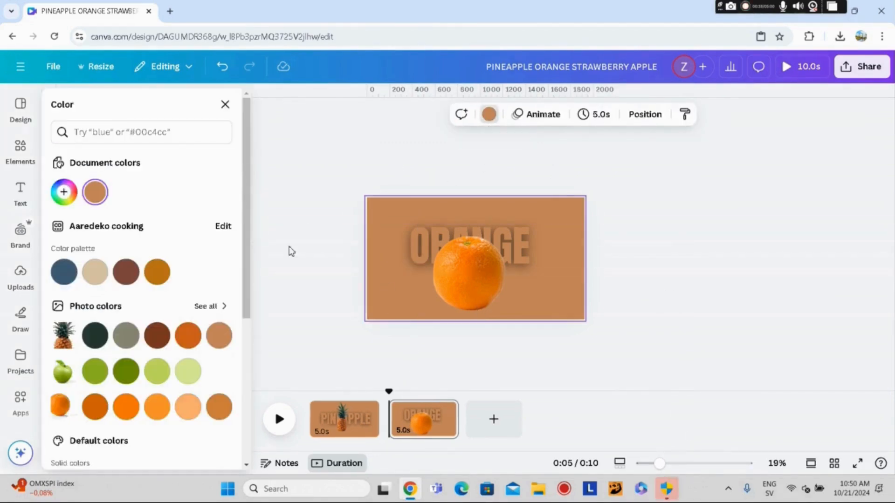
{"action": "left_click", "coordinate": [156, 407]}
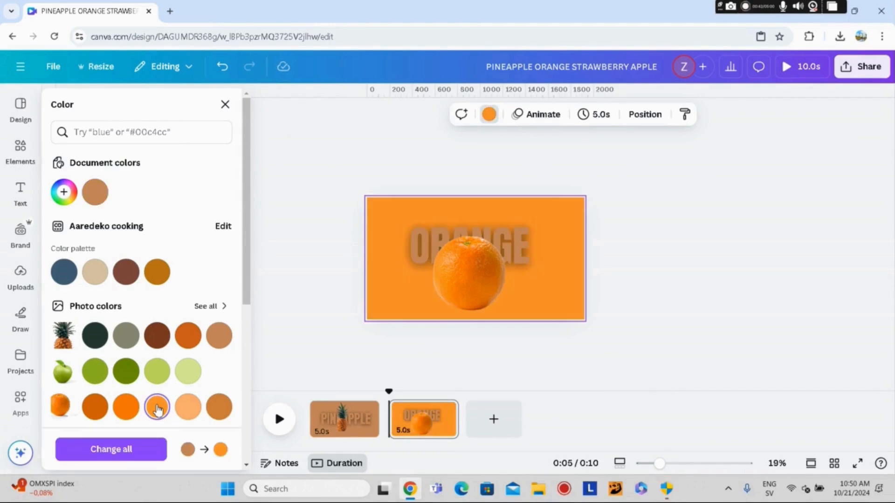
{"action": "left_click", "coordinate": [122, 410]}
{"action": "left_click", "coordinate": [95, 407]}
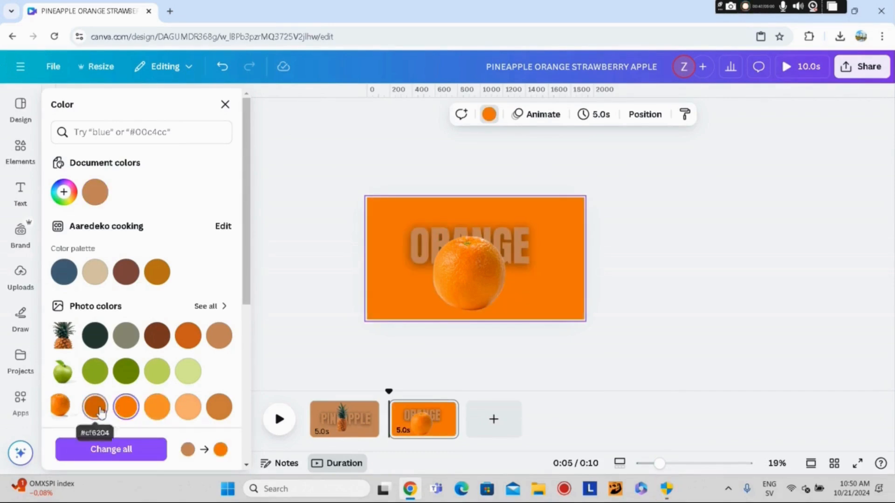
{"action": "left_click", "coordinate": [188, 407]}
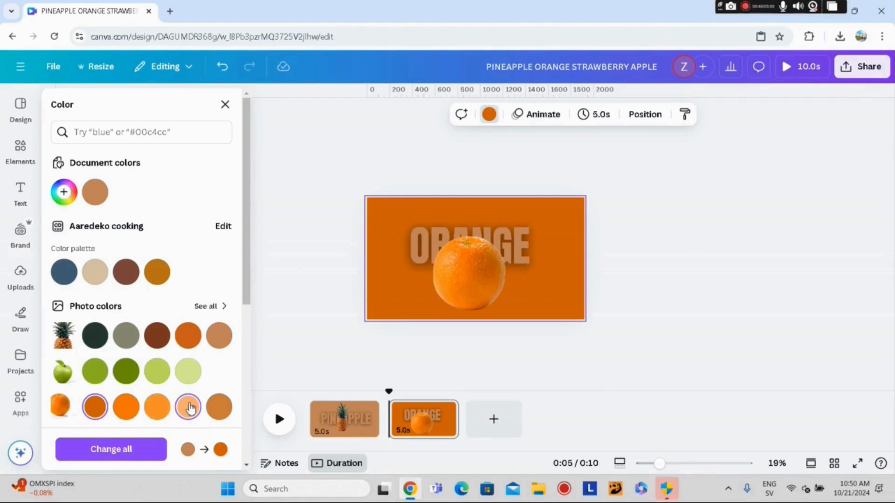
{"action": "left_click", "coordinate": [159, 412]}
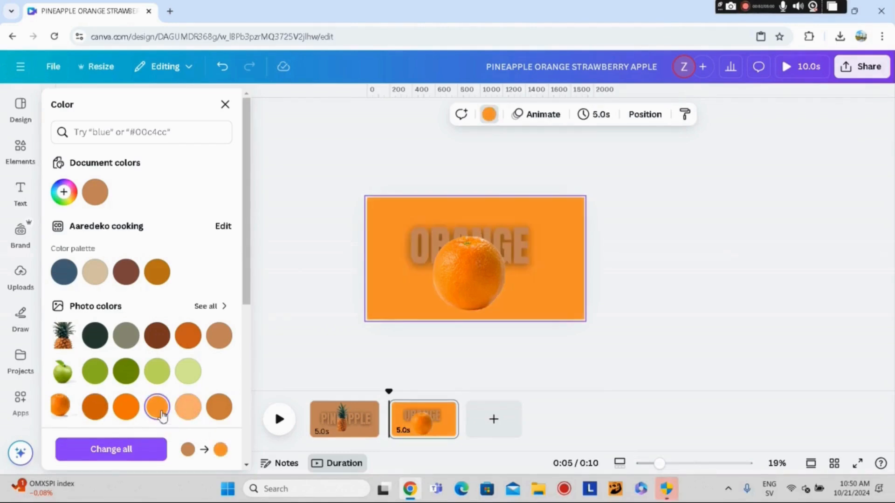
Step: Recolor the ORANGE heading with the same light orange photo color as the page background
{"action": "left_click", "coordinate": [410, 238]}
{"action": "right_click", "coordinate": [412, 242]}
{"action": "mouse_move", "coordinate": [508, 278]}
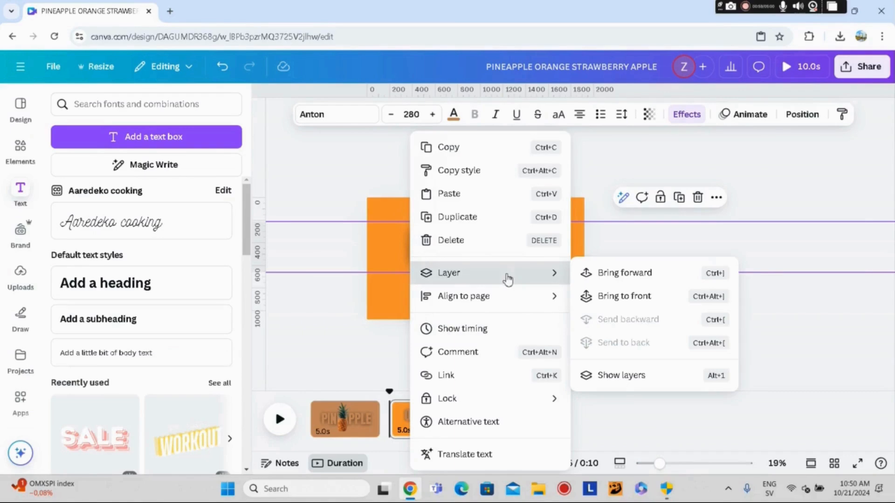
{"action": "left_click", "coordinate": [613, 383]}
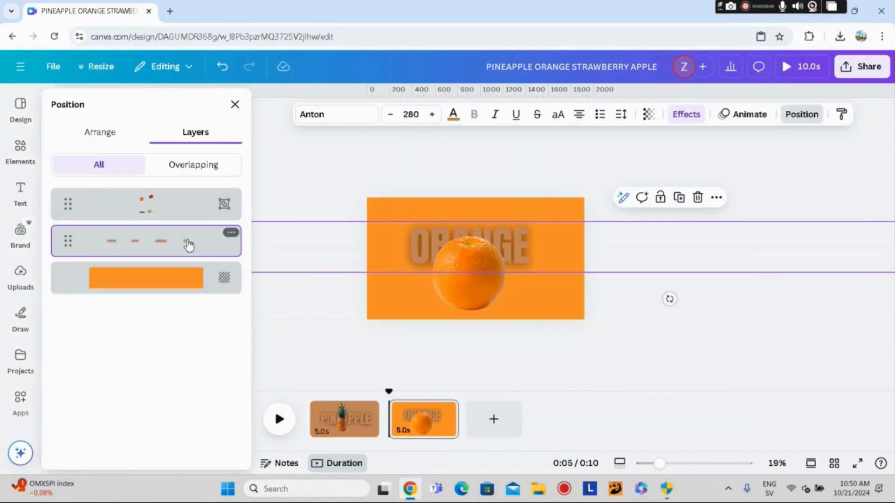
{"action": "left_click", "coordinate": [455, 122]}
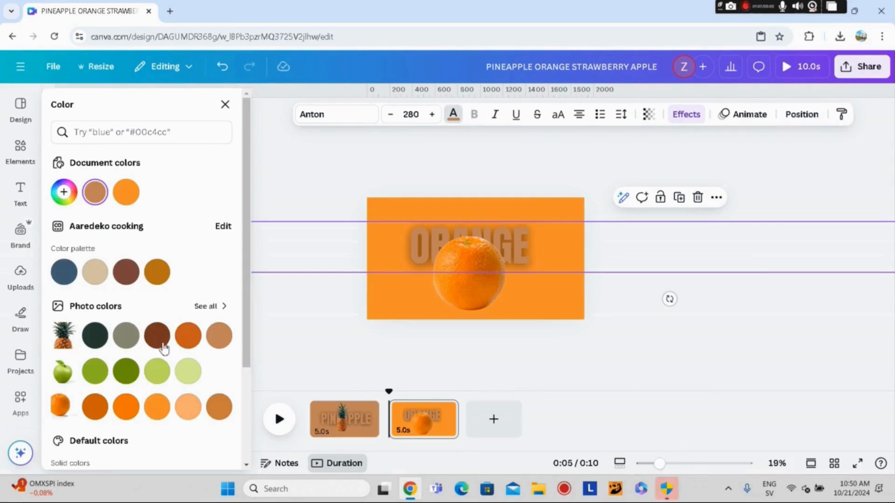
{"action": "left_click", "coordinate": [157, 407]}
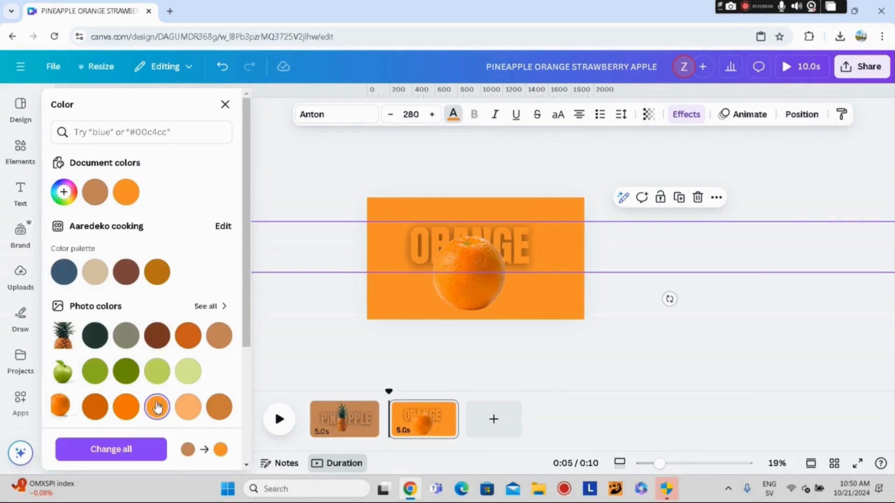
{"action": "left_click", "coordinate": [605, 347]}
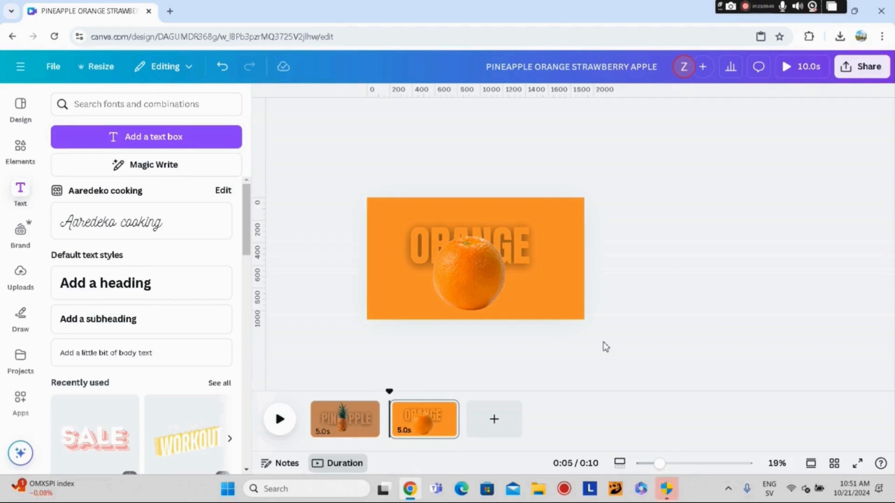
Step: Duplicate the orange page and shift the copy's heading sideways so STRAWBERRY sits behind the fruit
{"action": "right_click", "coordinate": [415, 414]}
{"action": "left_click", "coordinate": [473, 196]}
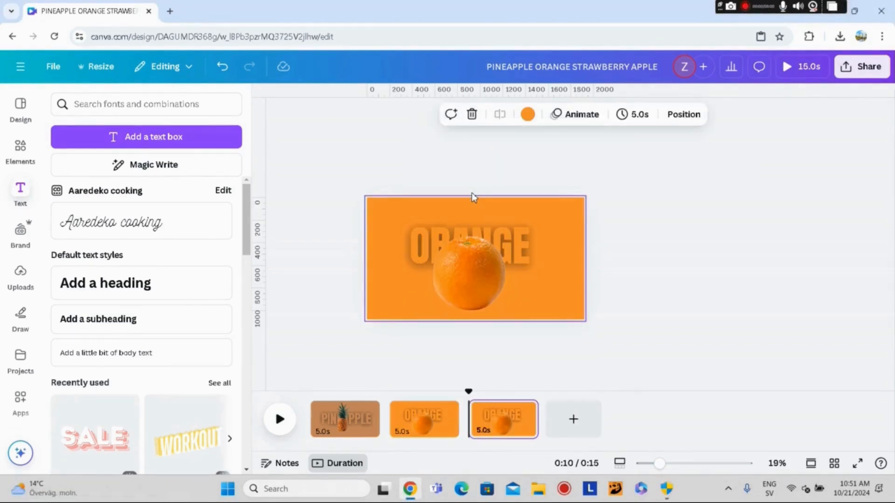
{"action": "left_click", "coordinate": [495, 425]}
{"action": "left_click_drag", "start_coordinate": [547, 235], "coordinate": [101, 248]}
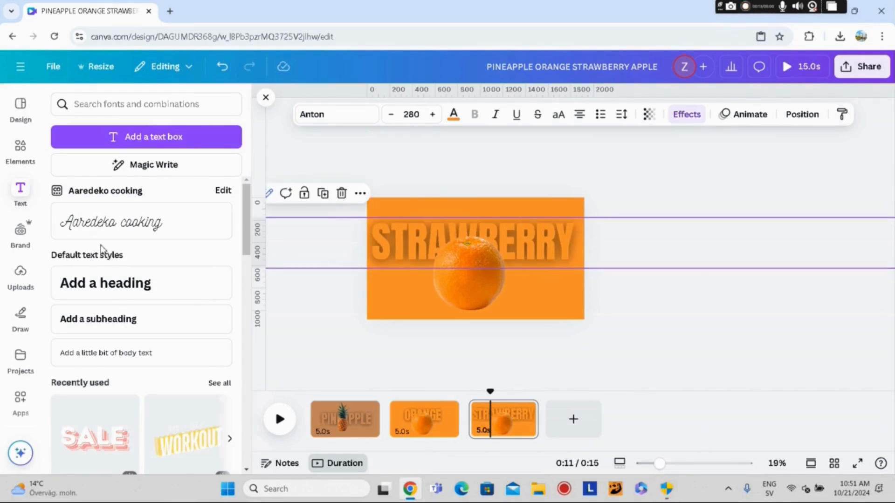
Step: Rotate and reposition the fruit group so the strawberry overlaps the middle of the word STRAWBERRY
{"action": "left_click", "coordinate": [474, 292]}
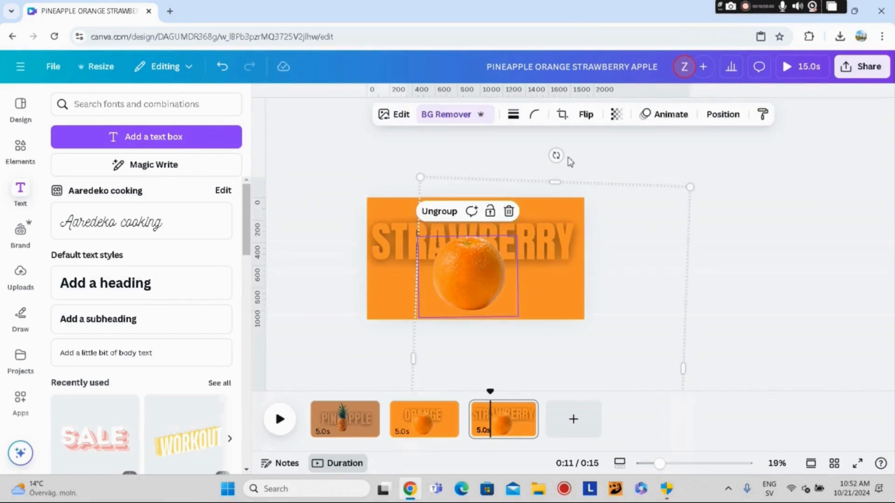
{"action": "left_click_drag", "start_coordinate": [556, 155], "coordinate": [350, 200]}
{"action": "left_click_drag", "start_coordinate": [497, 280], "coordinate": [473, 333]}
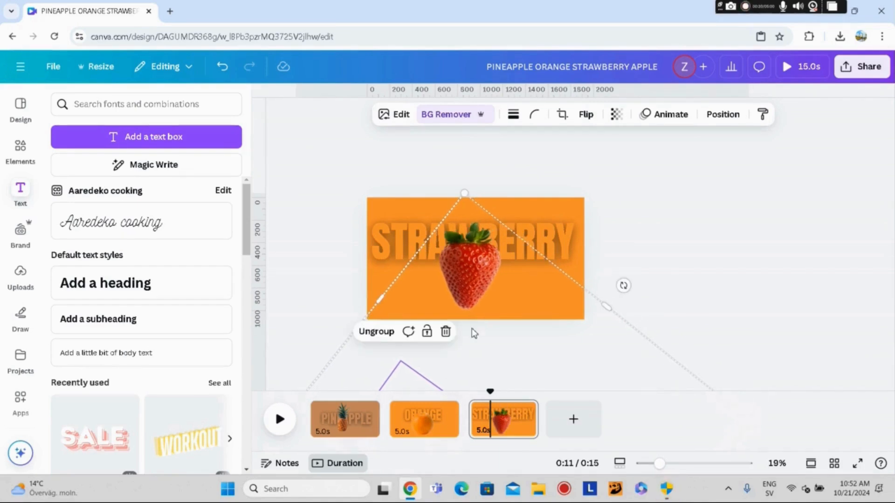
{"action": "left_click", "coordinate": [395, 233]}
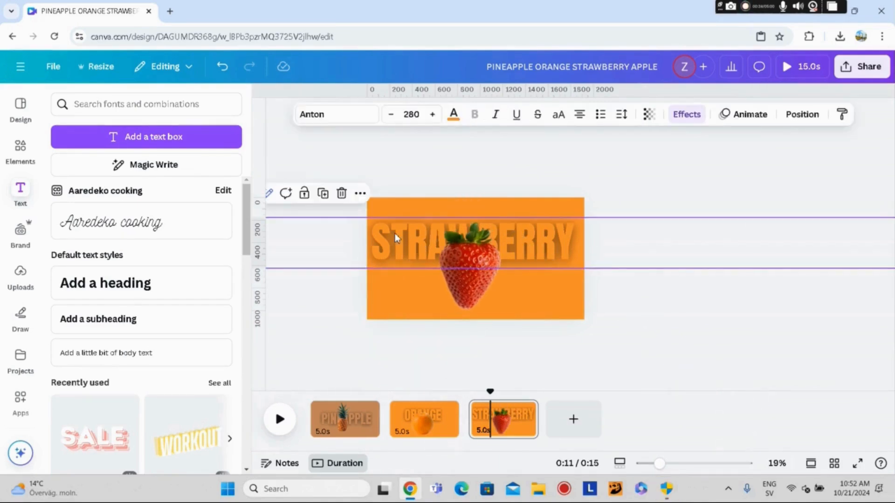
{"action": "right_click", "coordinate": [396, 233]}
{"action": "mouse_move", "coordinate": [423, 278]}
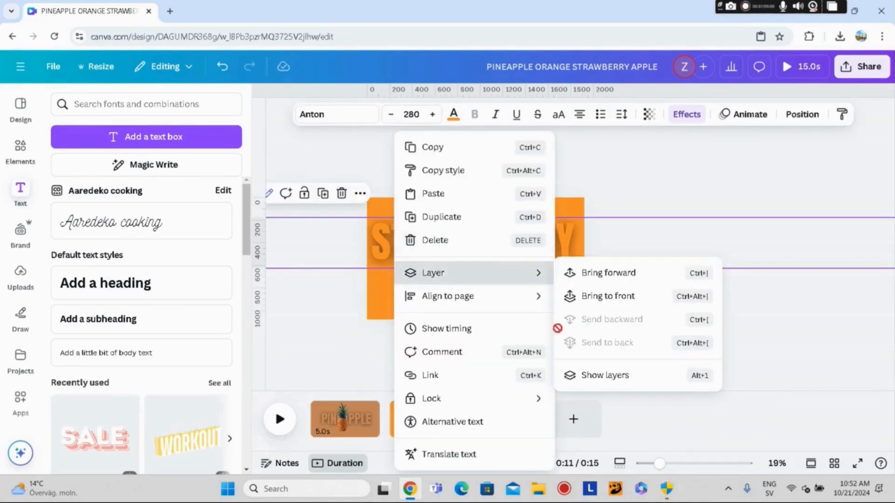
{"action": "left_click", "coordinate": [588, 377]}
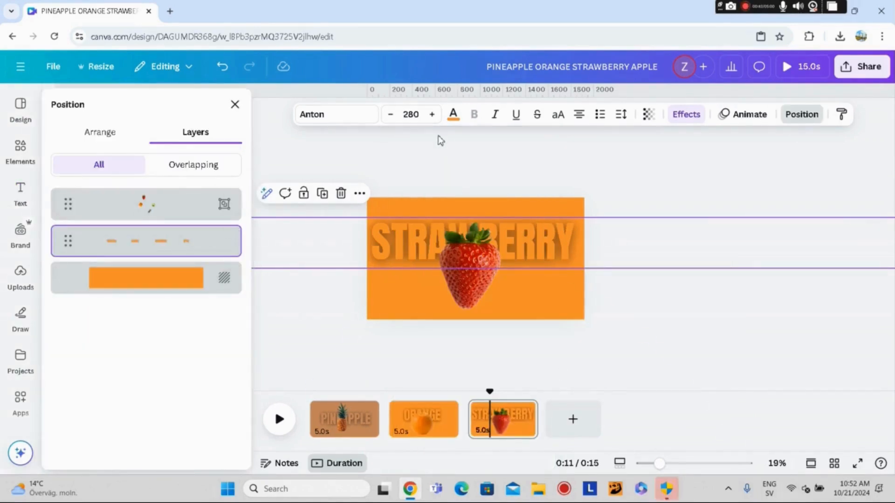
Step: Set the strawberry page's background to the bright red from the strawberry's photo colors
{"action": "left_click", "coordinate": [379, 286]}
{"action": "left_click", "coordinate": [495, 116]}
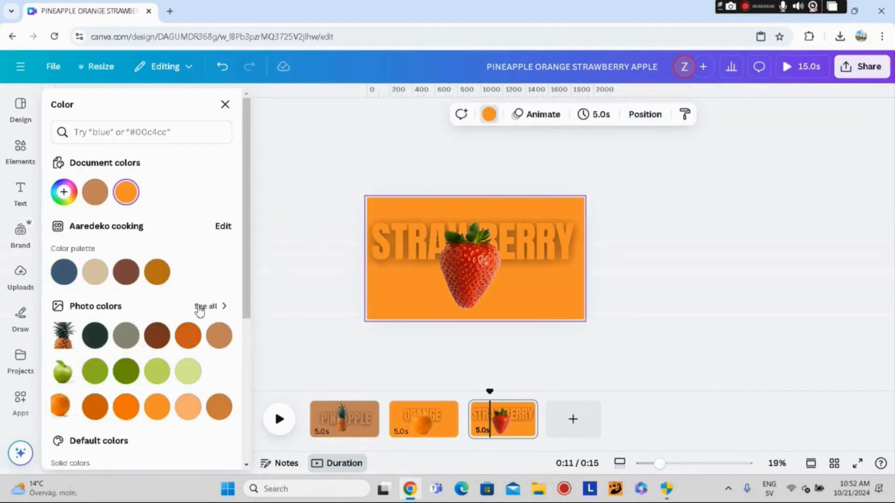
{"action": "scroll", "coordinate": [259, 297], "scroll_direction": "down", "scroll_amount": 3}
{"action": "left_click", "coordinate": [203, 205]}
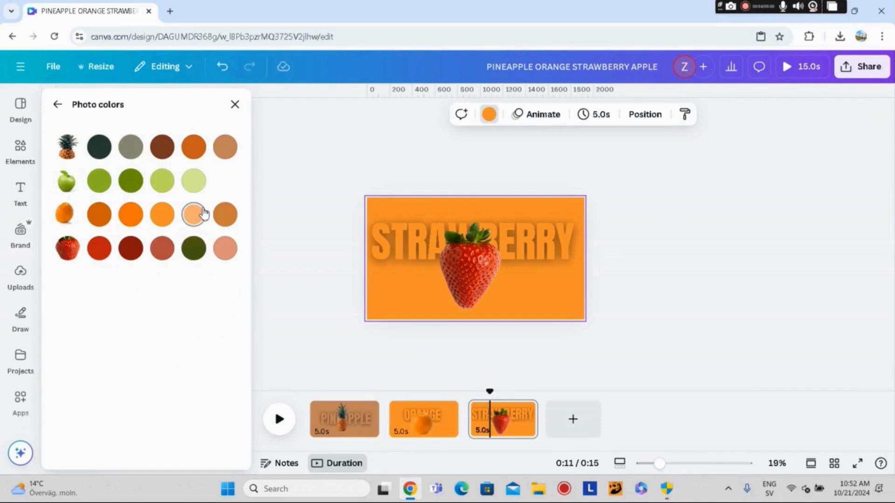
{"action": "left_click", "coordinate": [99, 249]}
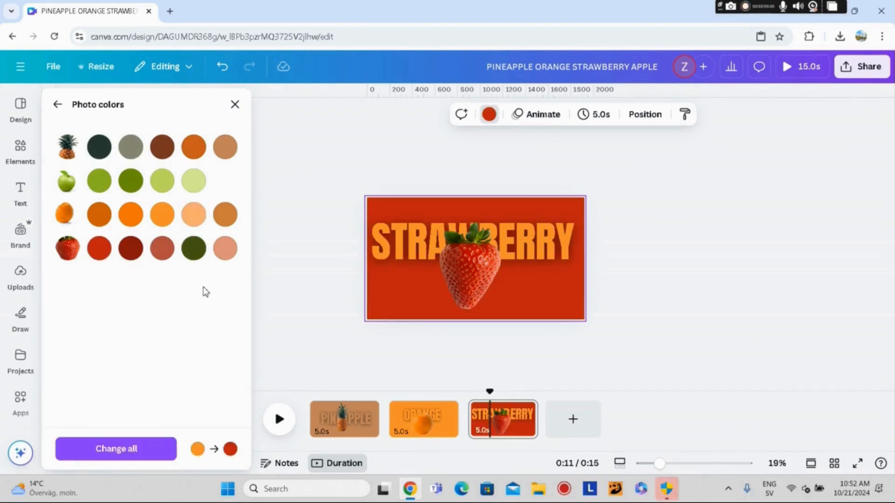
{"action": "left_click", "coordinate": [409, 245]}
{"action": "left_click", "coordinate": [409, 245]}
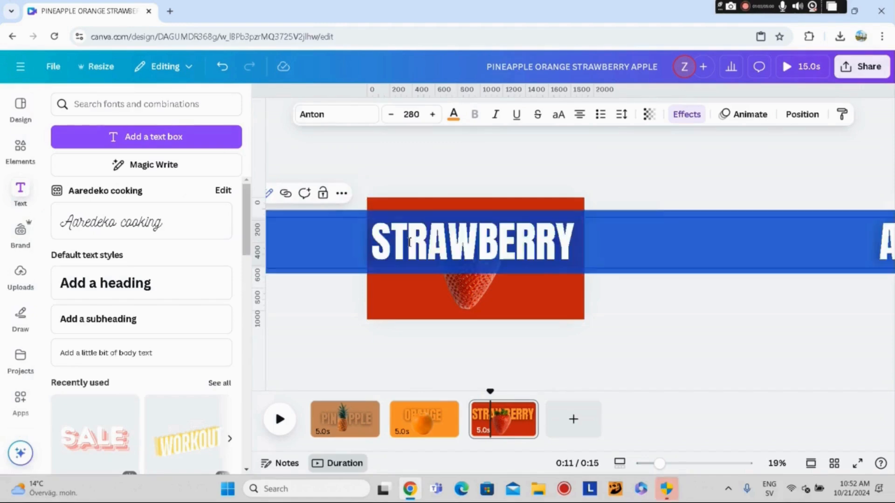
{"action": "right_click", "coordinate": [409, 245]}
{"action": "left_click", "coordinate": [351, 245]}
{"action": "left_click", "coordinate": [578, 162]}
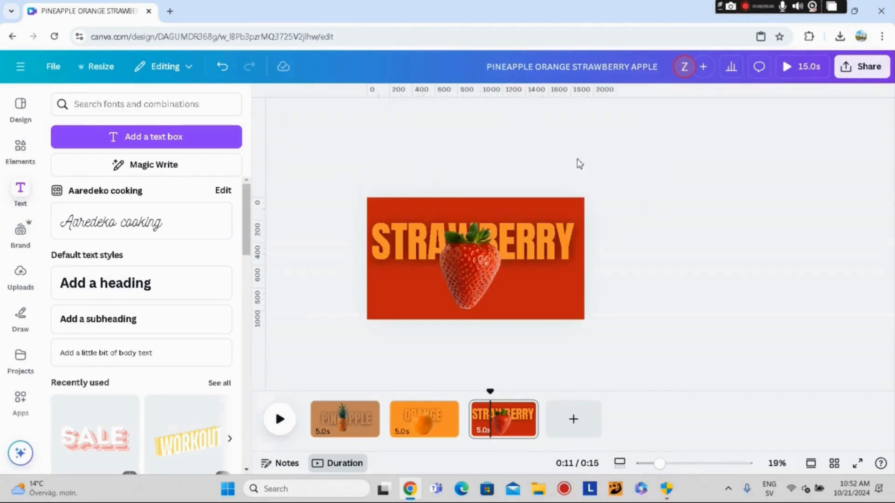
Step: Recolor the STRAWBERRY heading with the same bright red strawberry photo color as the page background
{"action": "left_click", "coordinate": [553, 235]}
{"action": "left_click", "coordinate": [454, 114]}
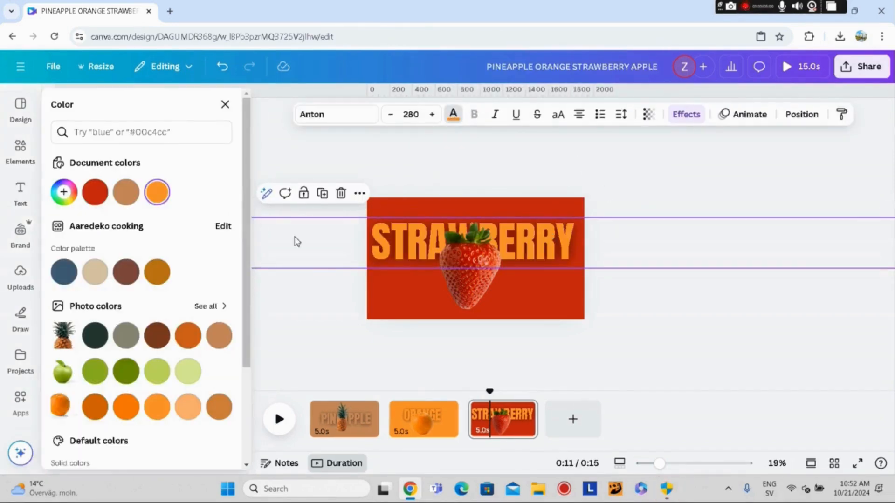
{"action": "scroll", "coordinate": [244, 313], "scroll_direction": "down", "scroll_amount": 2}
{"action": "left_click", "coordinate": [207, 214]}
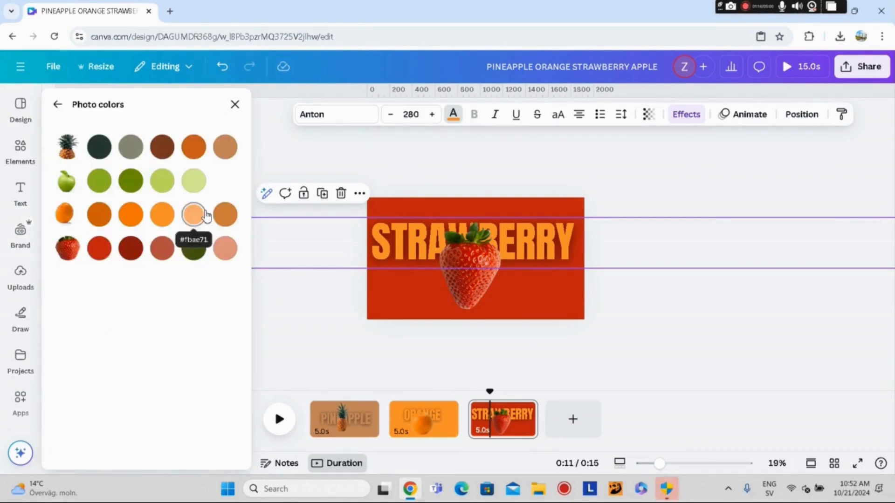
{"action": "left_click", "coordinate": [100, 248]}
{"action": "left_click", "coordinate": [295, 325]}
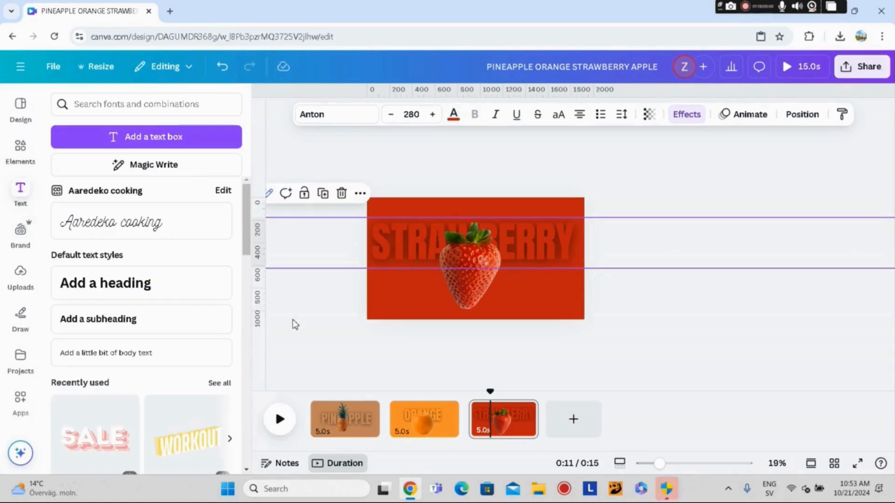
Step: Duplicate the strawberry page and shift the copy's heading sideways so APPLE sits behind the fruit
{"action": "right_click", "coordinate": [502, 426]}
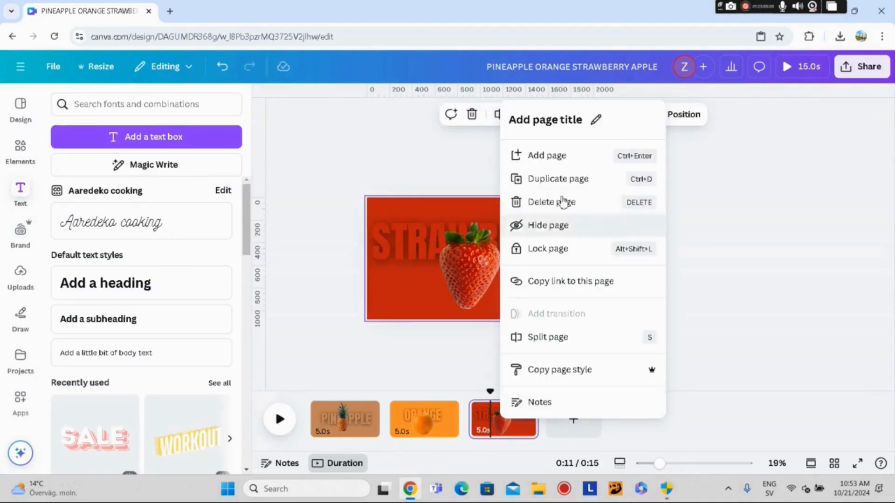
{"action": "left_click", "coordinate": [561, 180]}
{"action": "left_click", "coordinate": [582, 423]}
{"action": "left_click", "coordinate": [562, 239]}
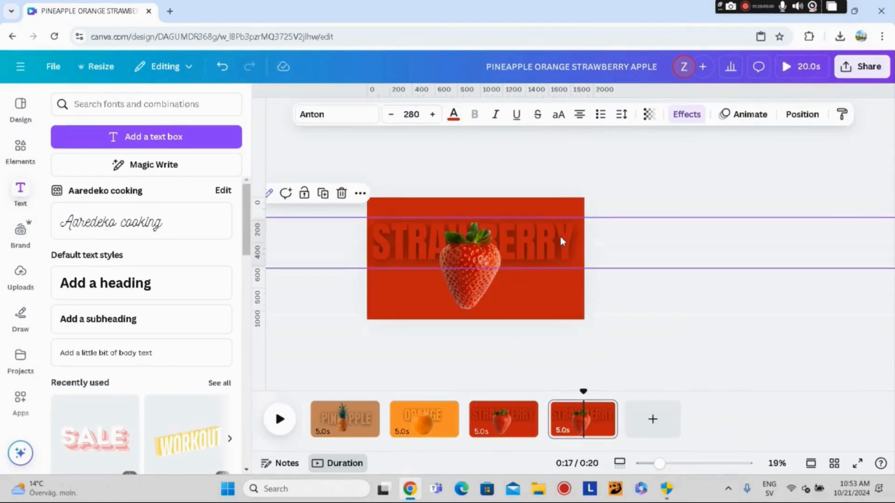
{"action": "left_click_drag", "start_coordinate": [562, 239], "coordinate": [241, 251]}
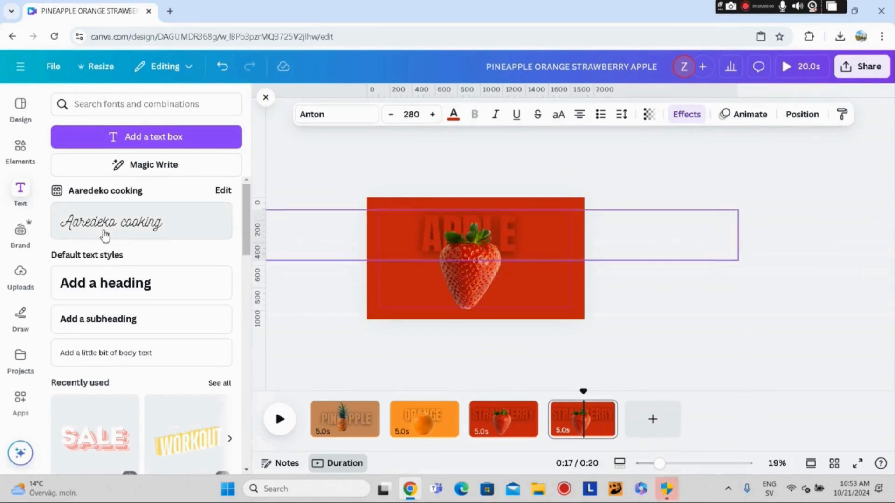
Step: Rotate and reposition the fruit group so the green apple overlaps the lower part of the word APPLE
{"action": "left_click", "coordinate": [466, 291]}
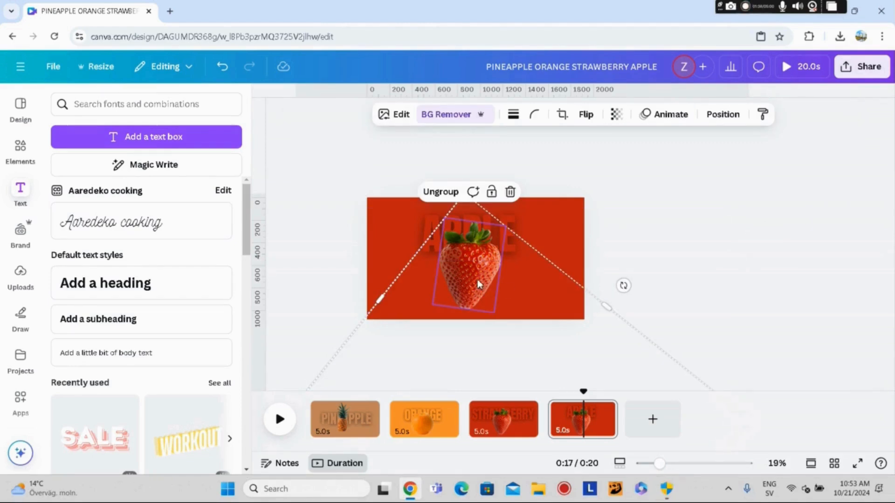
{"action": "left_click_drag", "start_coordinate": [625, 289], "coordinate": [498, 293]}
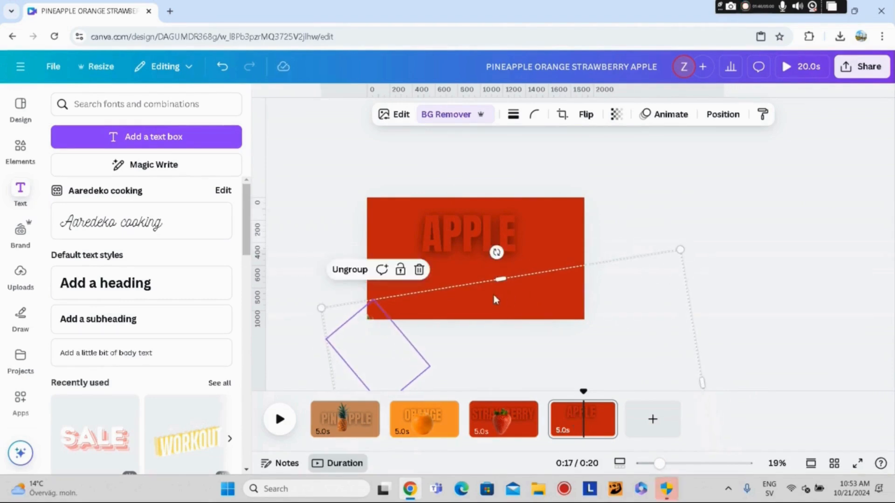
{"action": "left_click_drag", "start_coordinate": [388, 270], "coordinate": [325, 256]}
Step: Set the apple page's background to the first green from the apple's photo colors
{"action": "left_click", "coordinate": [387, 224]}
{"action": "left_click", "coordinate": [387, 287]}
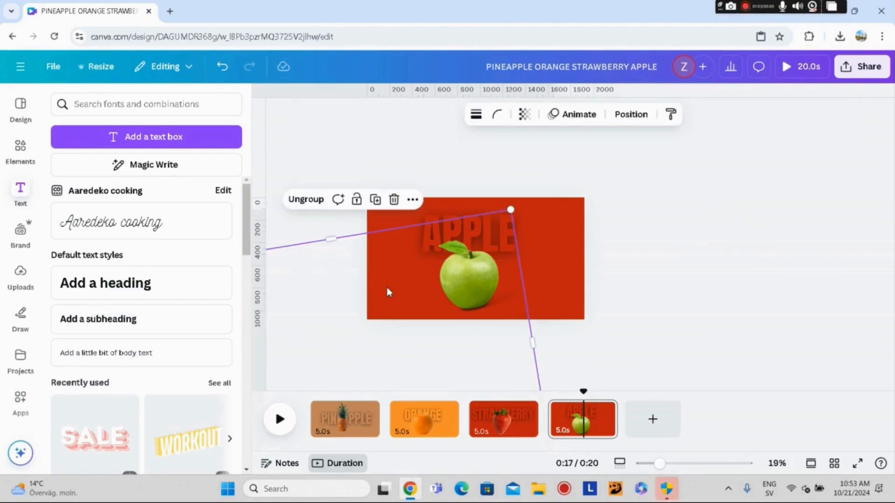
{"action": "left_click", "coordinate": [549, 252]}
{"action": "left_click", "coordinate": [573, 281]}
{"action": "left_click", "coordinate": [489, 115]}
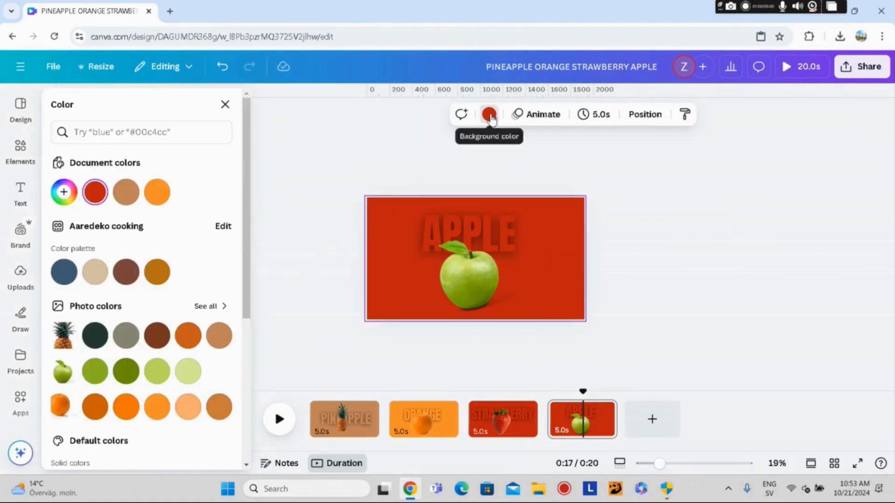
{"action": "left_click", "coordinate": [95, 372]}
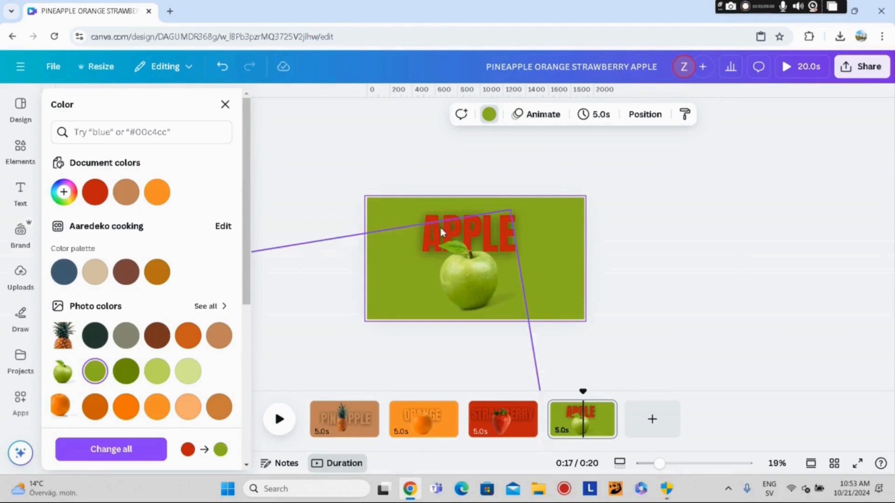
Step: Recolor the APPLE heading with the first green from the apple's photo colors, matching the page background
{"action": "left_click", "coordinate": [429, 217]}
{"action": "left_click", "coordinate": [430, 219]}
{"action": "left_click", "coordinate": [454, 116]}
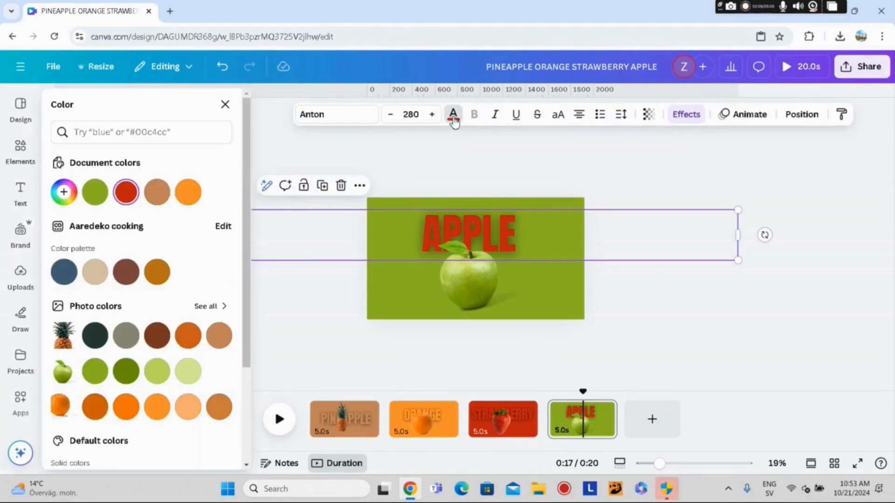
{"action": "left_click", "coordinate": [98, 373]}
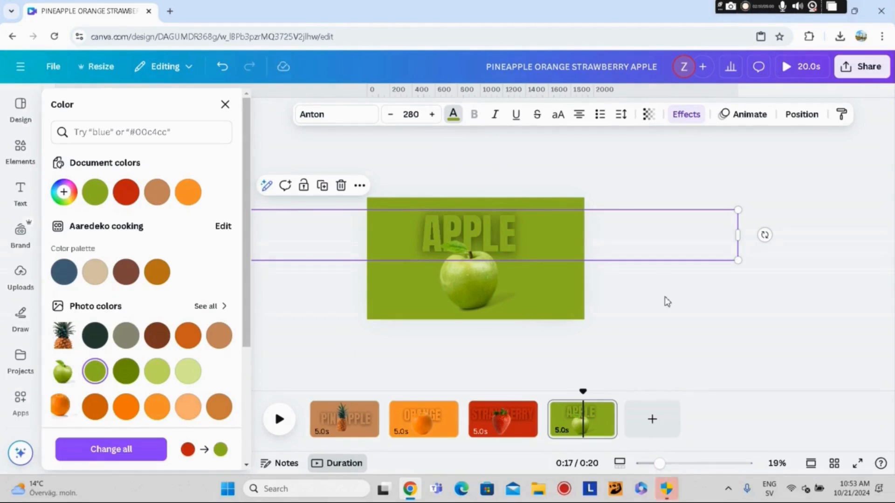
{"action": "key", "text": "Escape"}
{"action": "key", "text": "Escape"}
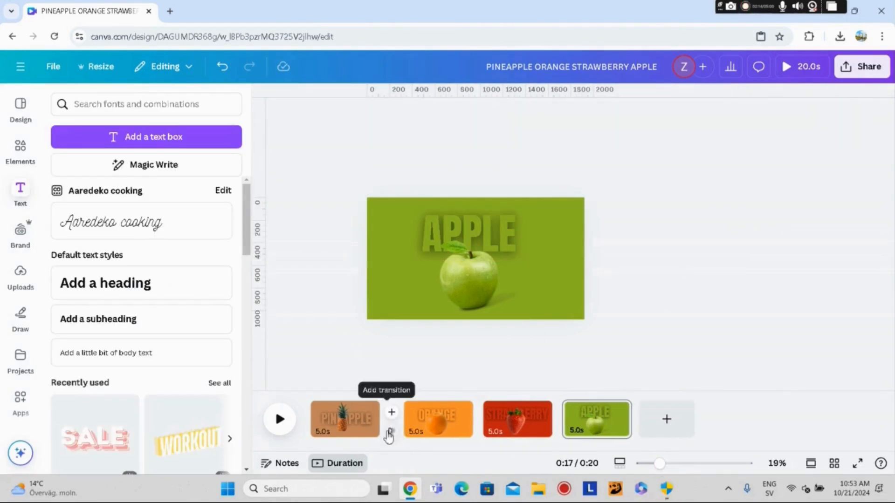
Step: Add a 0.5-second Match & Move transition after the pineapple page and apply it between all pages
{"action": "left_click", "coordinate": [391, 432]}
{"action": "left_click", "coordinate": [84, 326]}
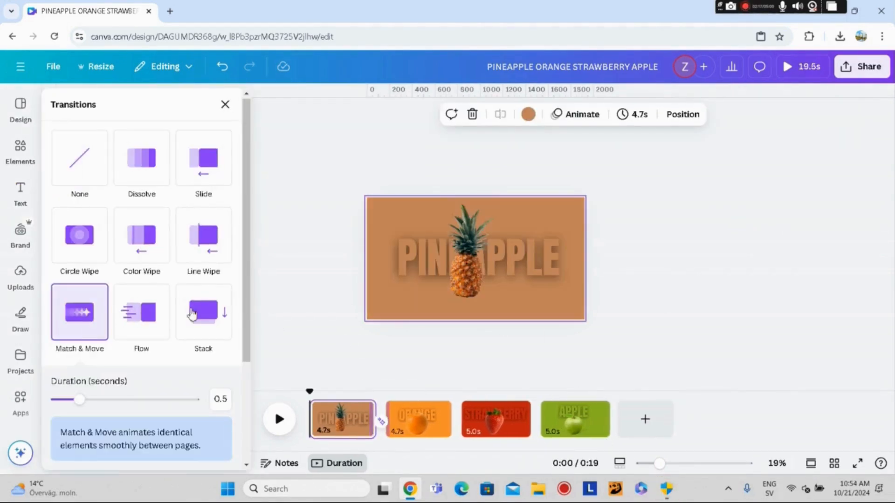
{"action": "scroll", "coordinate": [244, 331], "scroll_direction": "down", "scroll_amount": 3}
{"action": "left_click", "coordinate": [140, 448]}
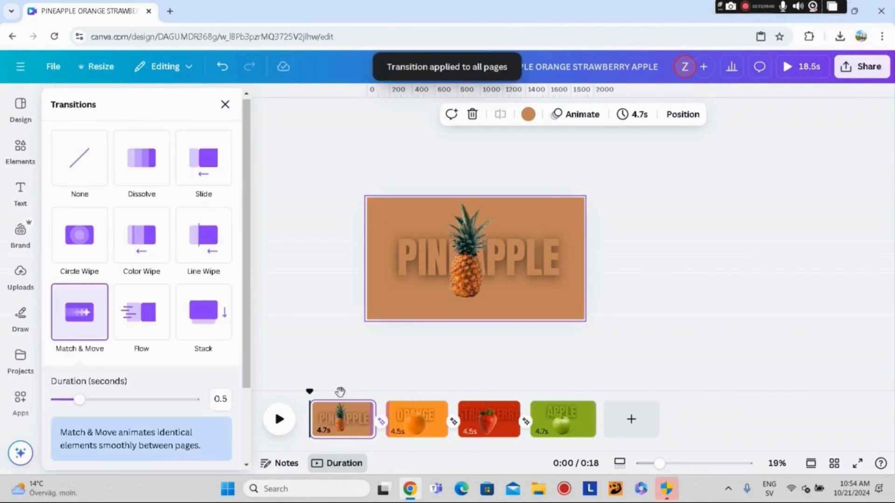
Step: Shorten the pineapple page to 2.7 seconds with that timing applied to all four pages, and play the video from the start
{"action": "mouse_move", "coordinate": [377, 416]}
{"action": "left_click_drag", "start_coordinate": [377, 411], "coordinate": [350, 410]}
{"action": "left_click", "coordinate": [634, 114]}
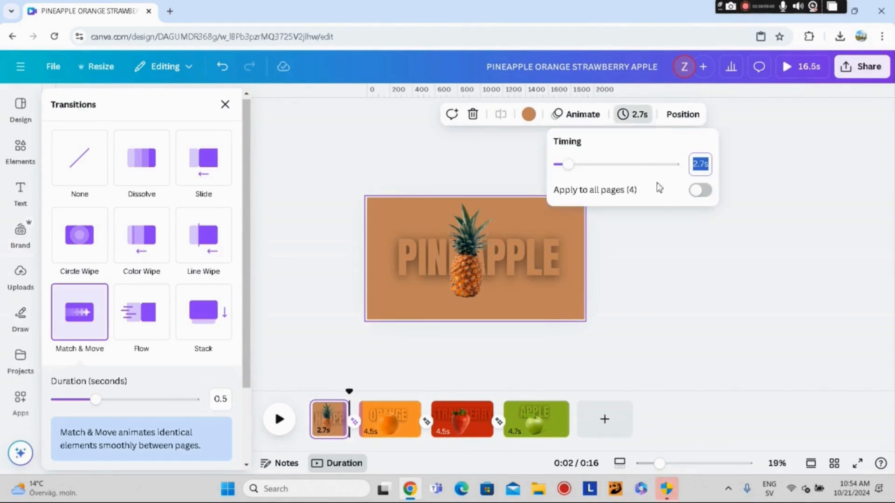
{"action": "left_click", "coordinate": [704, 191]}
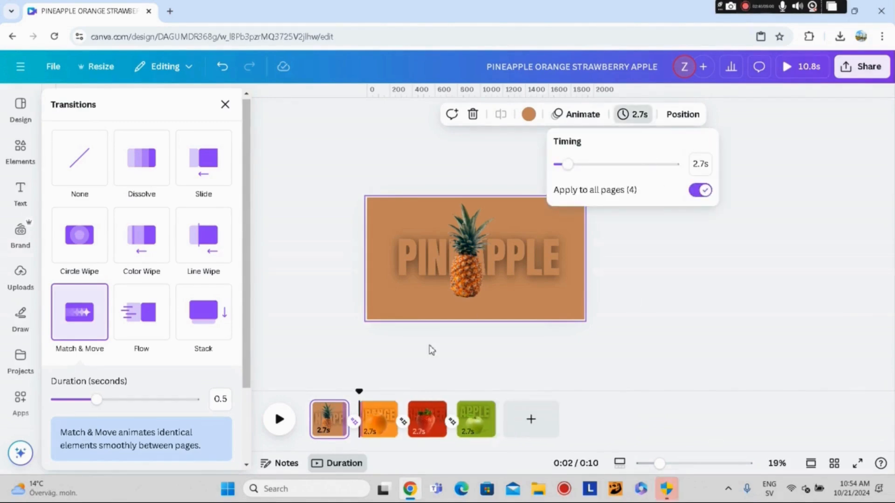
{"action": "left_click", "coordinate": [315, 421]}
{"action": "left_click", "coordinate": [287, 426]}
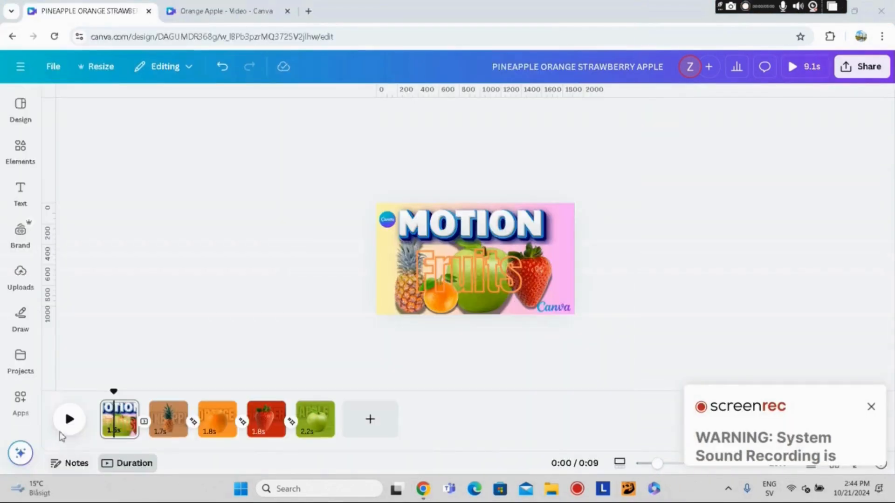
Step: Search the apps for "audio" and open the Audio app
{"action": "left_click", "coordinate": [22, 405]}
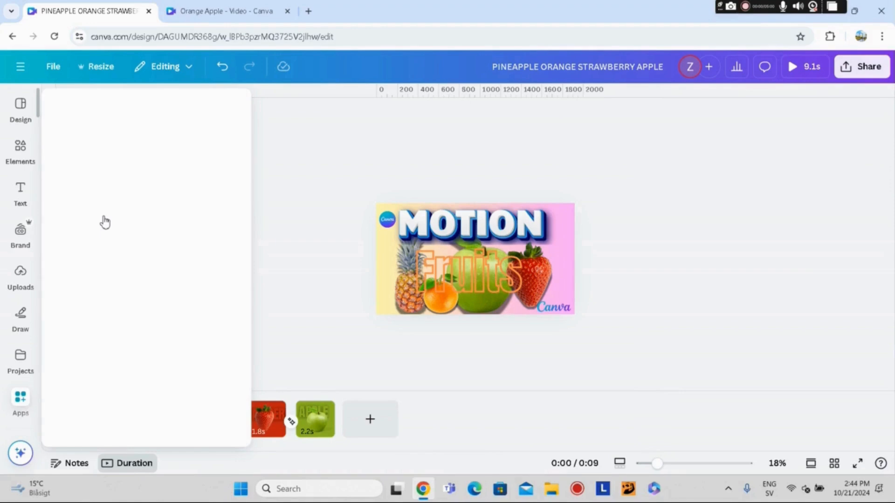
{"action": "left_click", "coordinate": [108, 104]}
{"action": "type", "text": "audio"}
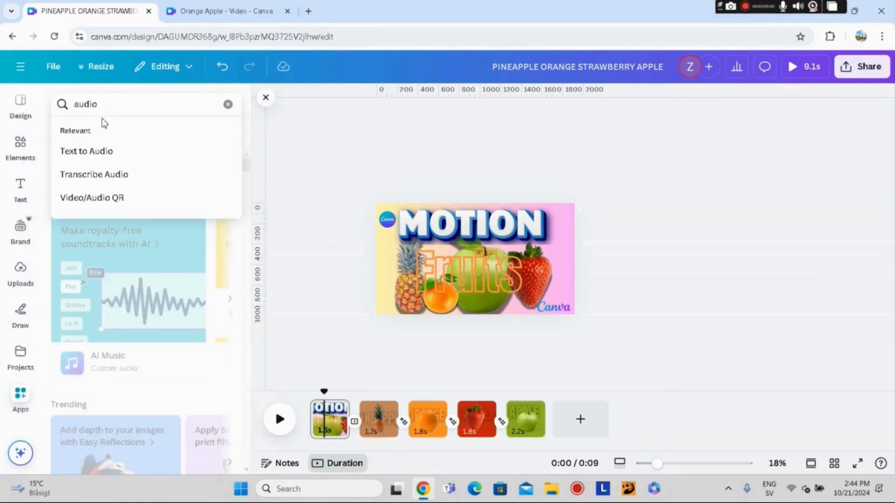
{"action": "key", "text": "Return"}
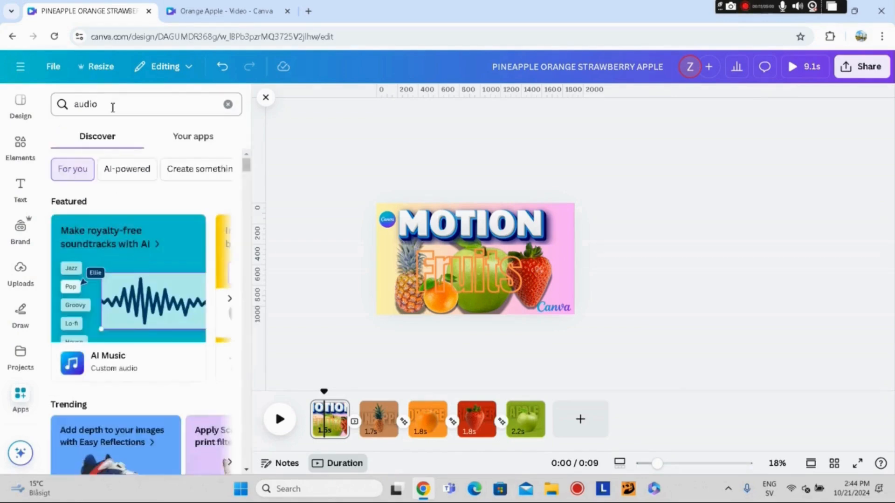
{"action": "left_click", "coordinate": [69, 145]}
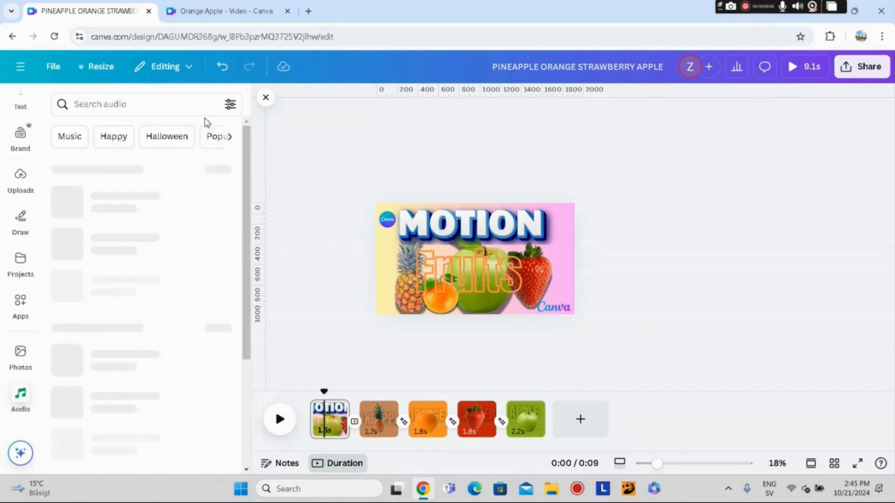
Step: Filter the audio library to the Effects type and get ready to enter a search term
{"action": "left_click", "coordinate": [230, 105]}
{"action": "left_click", "coordinate": [68, 194]}
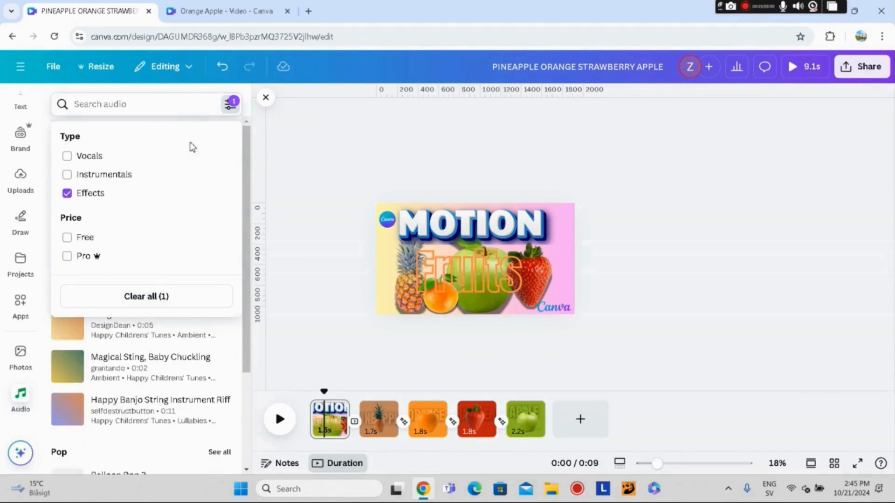
{"action": "left_click", "coordinate": [187, 110]}
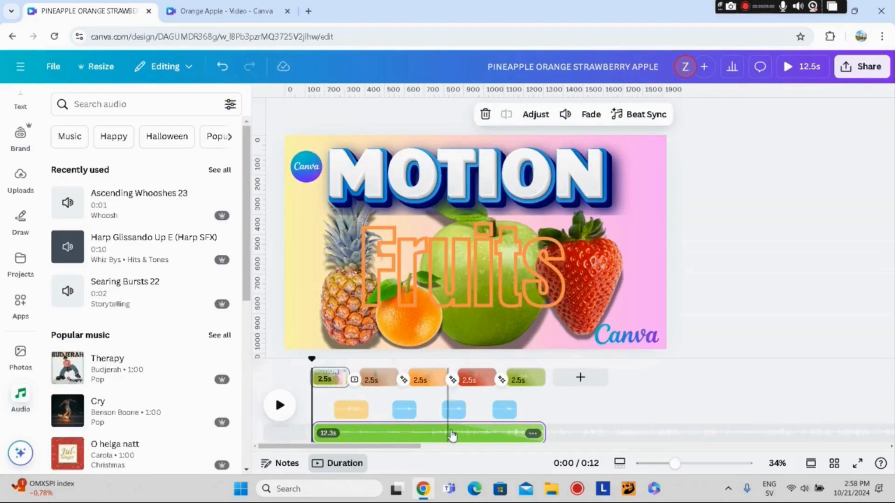
Step: Open the fade settings of the long green audio track and set its fade-out to 4.8 seconds
{"action": "left_click", "coordinate": [457, 433]}
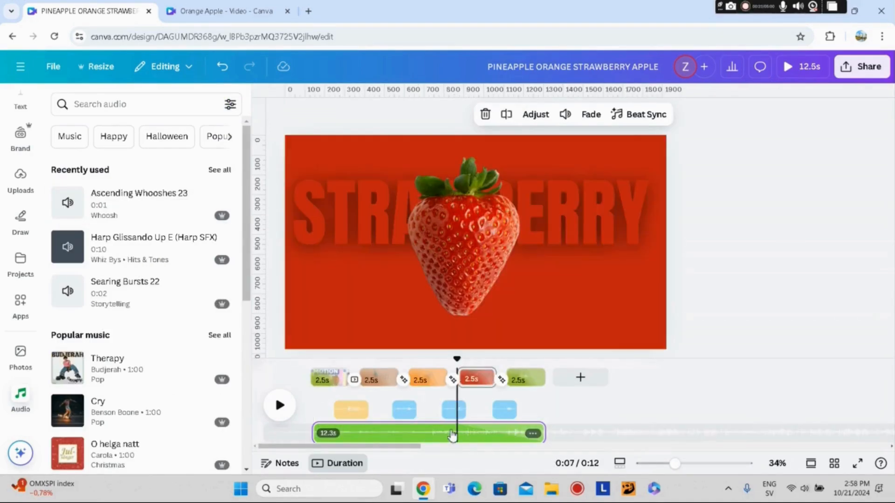
{"action": "right_click", "coordinate": [452, 433]}
{"action": "left_click", "coordinate": [494, 343]}
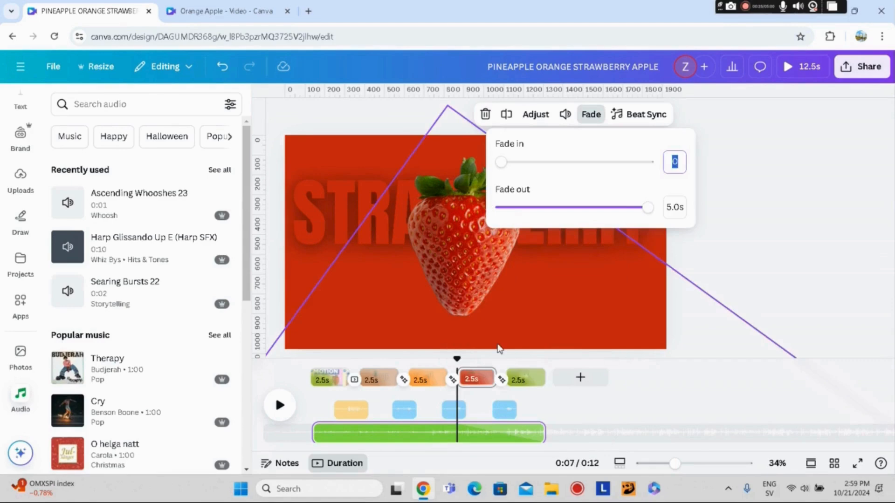
{"action": "left_click_drag", "start_coordinate": [632, 209], "coordinate": [639, 212]}
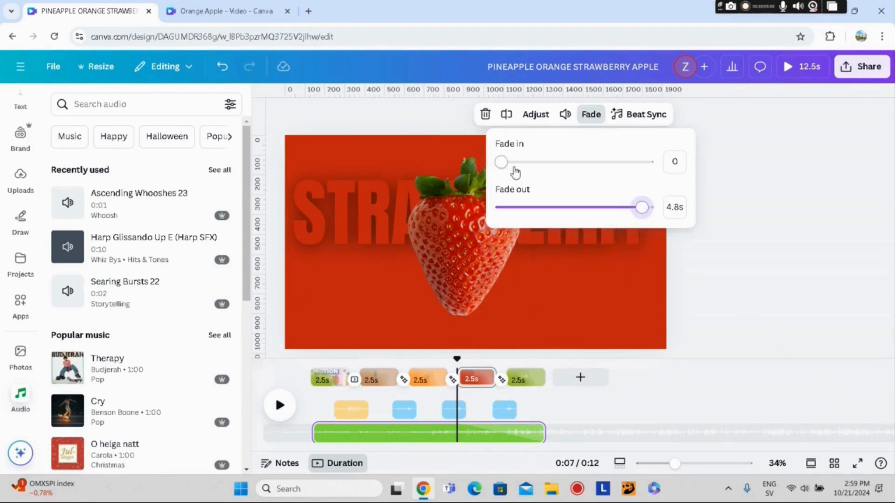
{"action": "left_click", "coordinate": [514, 168]}
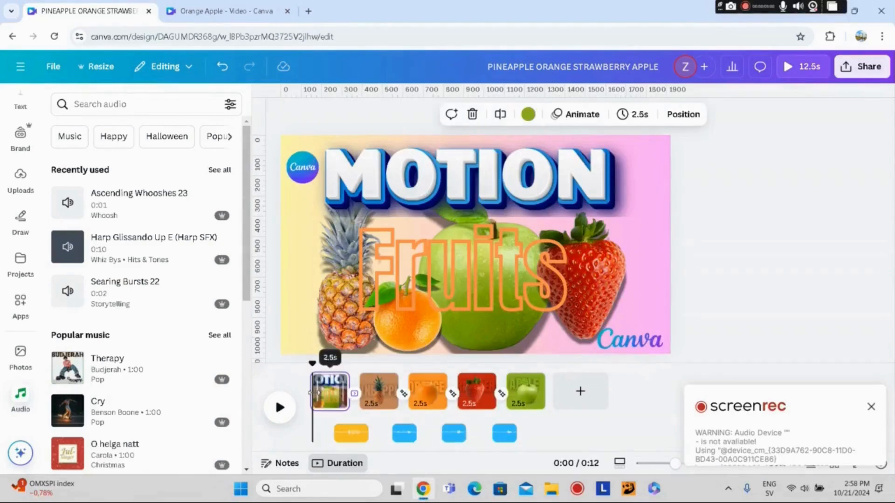
Step: Play the video from the opening MOTION Fruits page to review the page transitions and the sound effects
{"action": "left_click", "coordinate": [280, 411]}
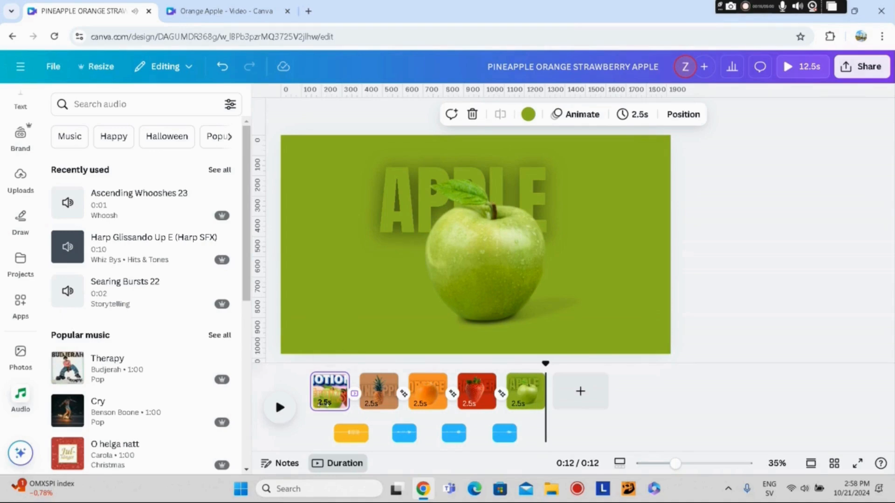
{"action": "left_click", "coordinate": [329, 392]}
{"action": "left_click", "coordinate": [351, 433]}
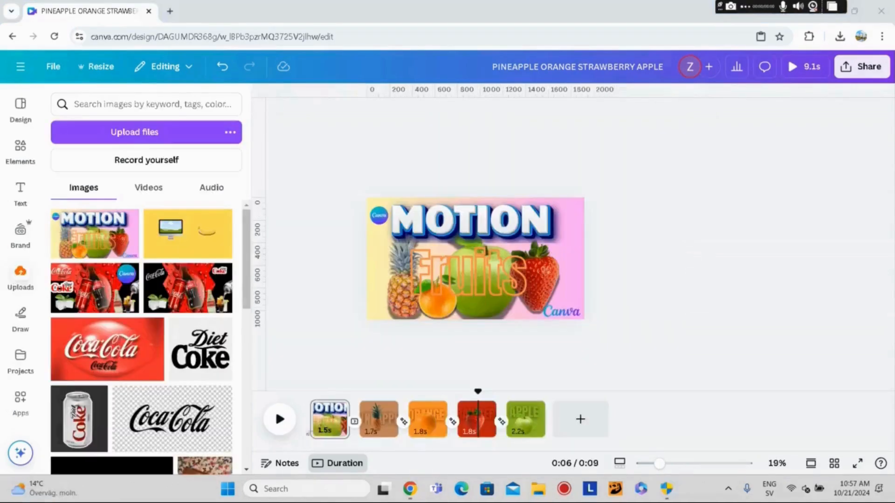
{"action": "left_click", "coordinate": [327, 415]}
{"action": "left_click", "coordinate": [281, 419]}
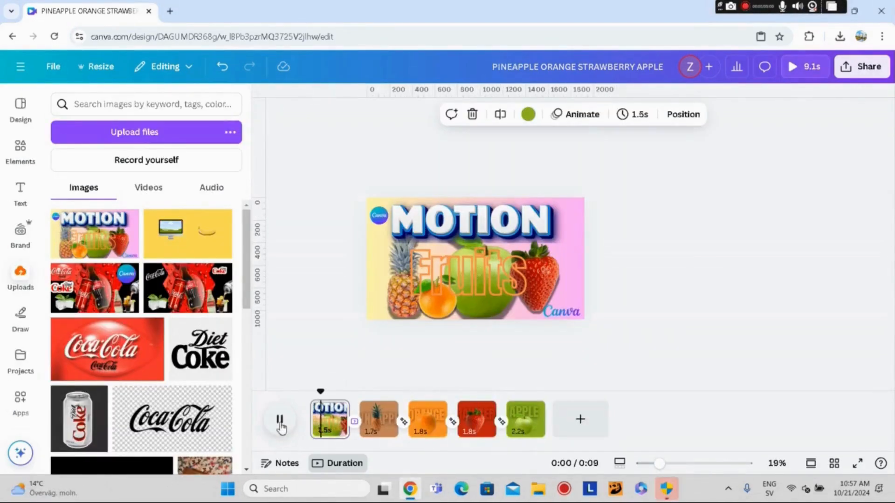